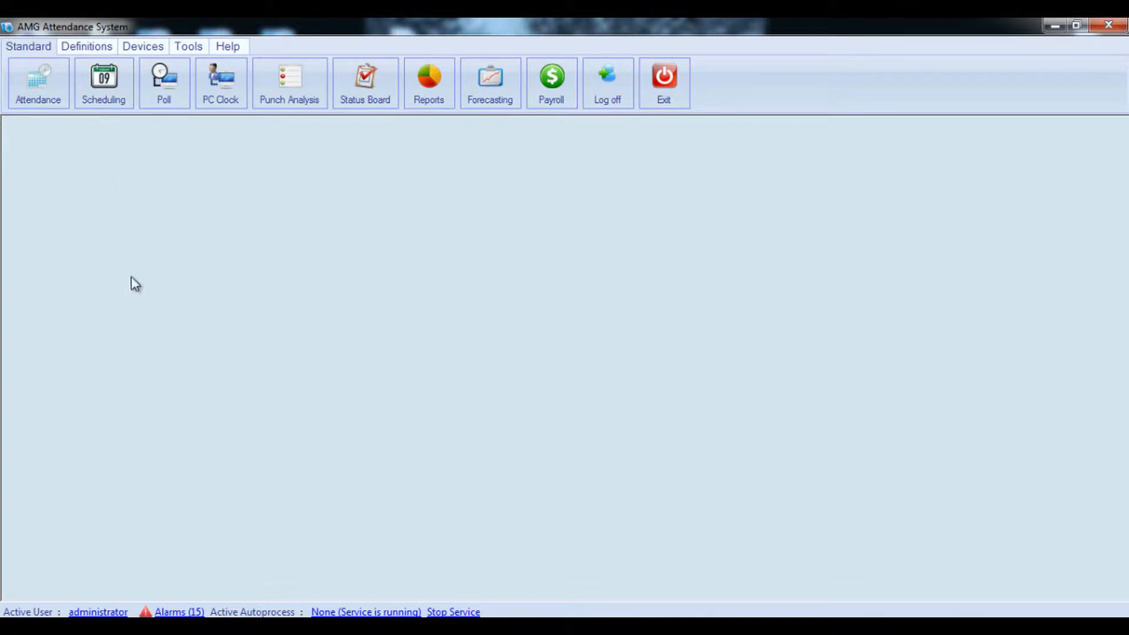
Step: Review the defined shift groups and their shifts, and close the list
click(91, 46)
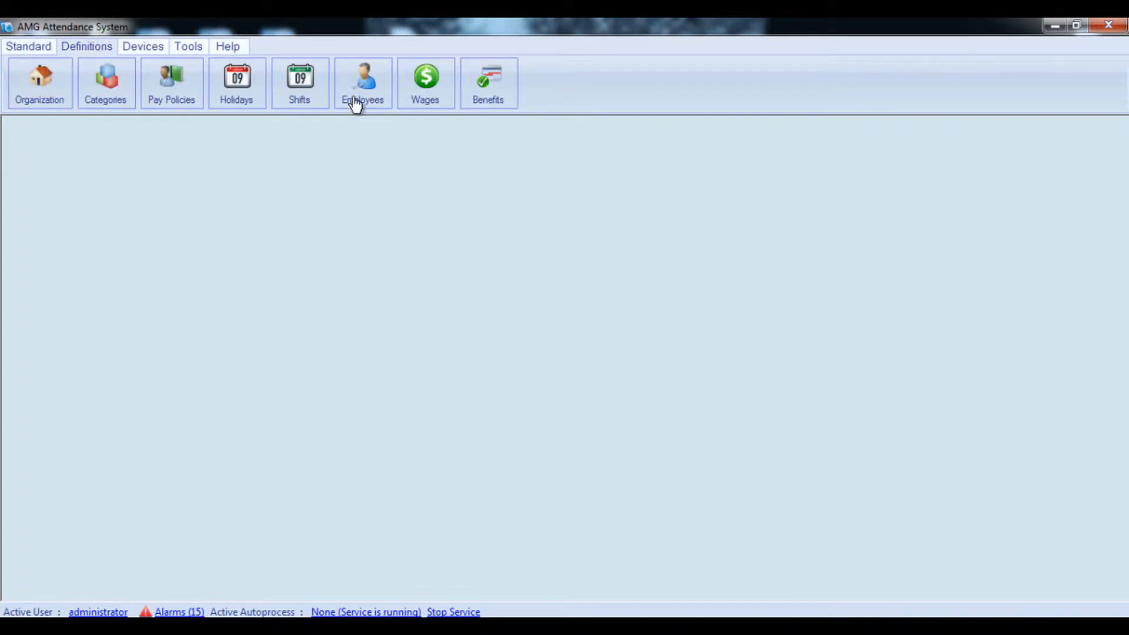
click(282, 100)
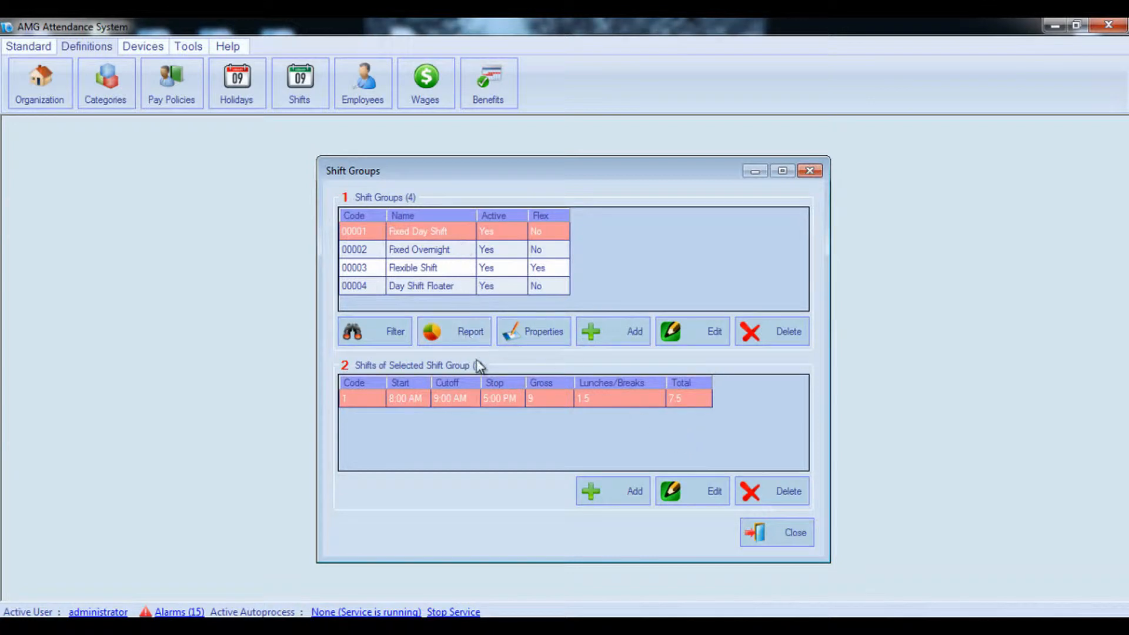
click(791, 535)
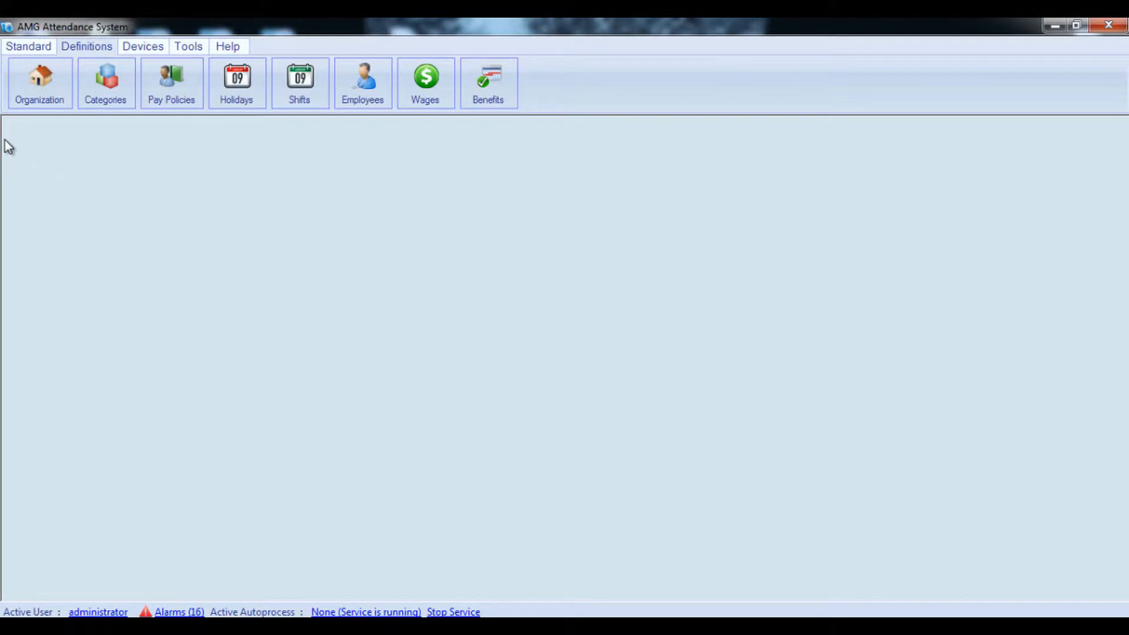
Step: View the first employee's schedule in the attendance window, and close the window
click(25, 43)
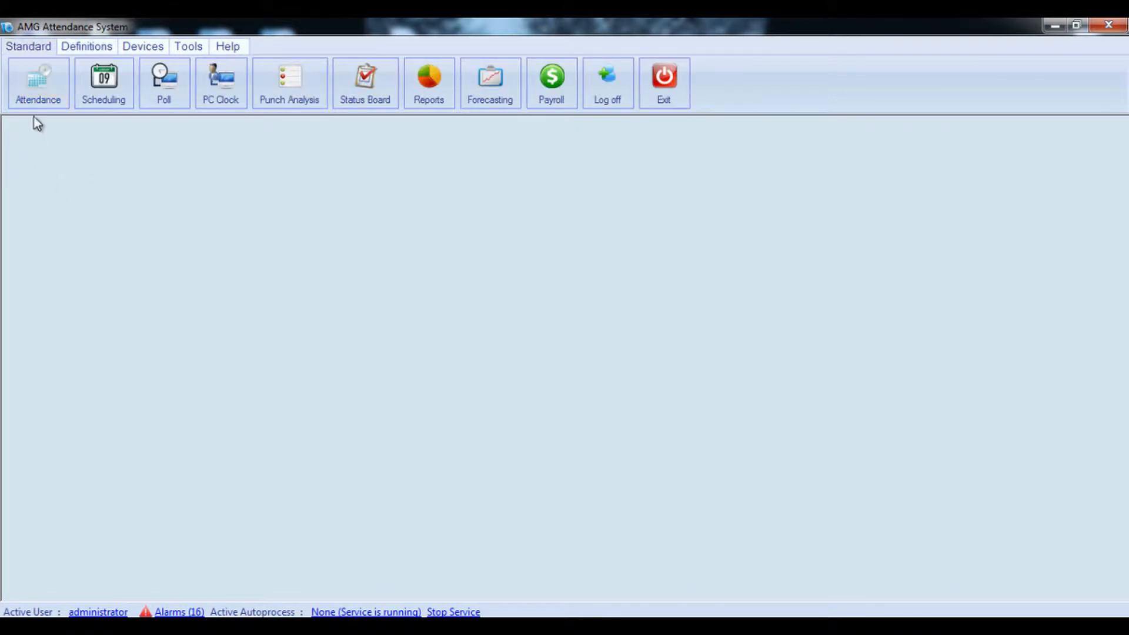
click(38, 94)
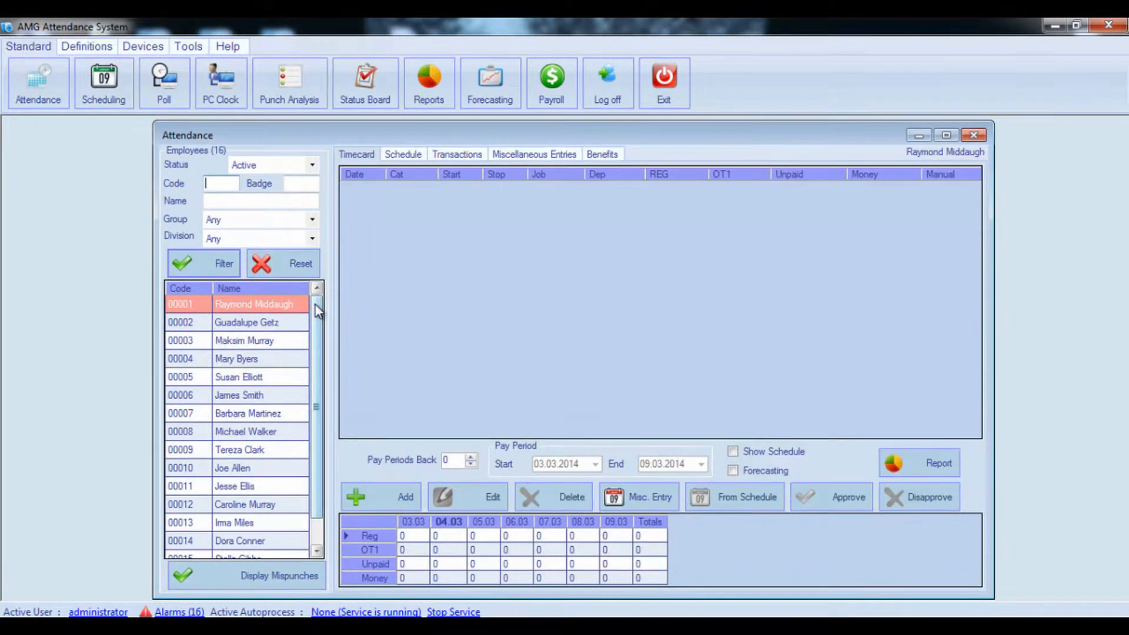
drag(315, 303, 274, 307)
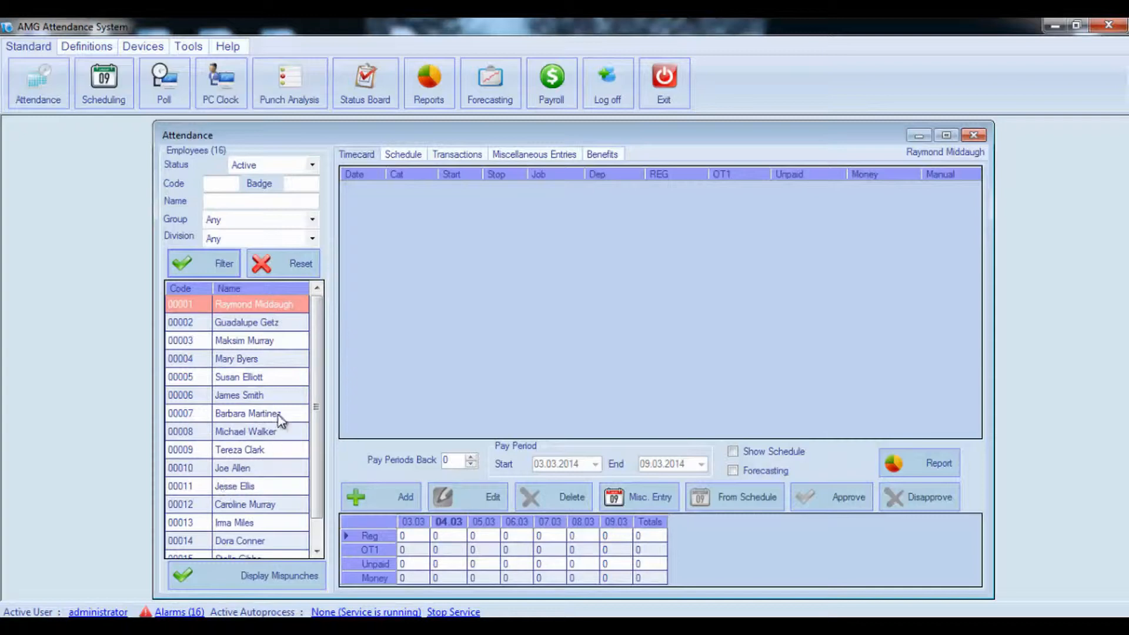
click(404, 154)
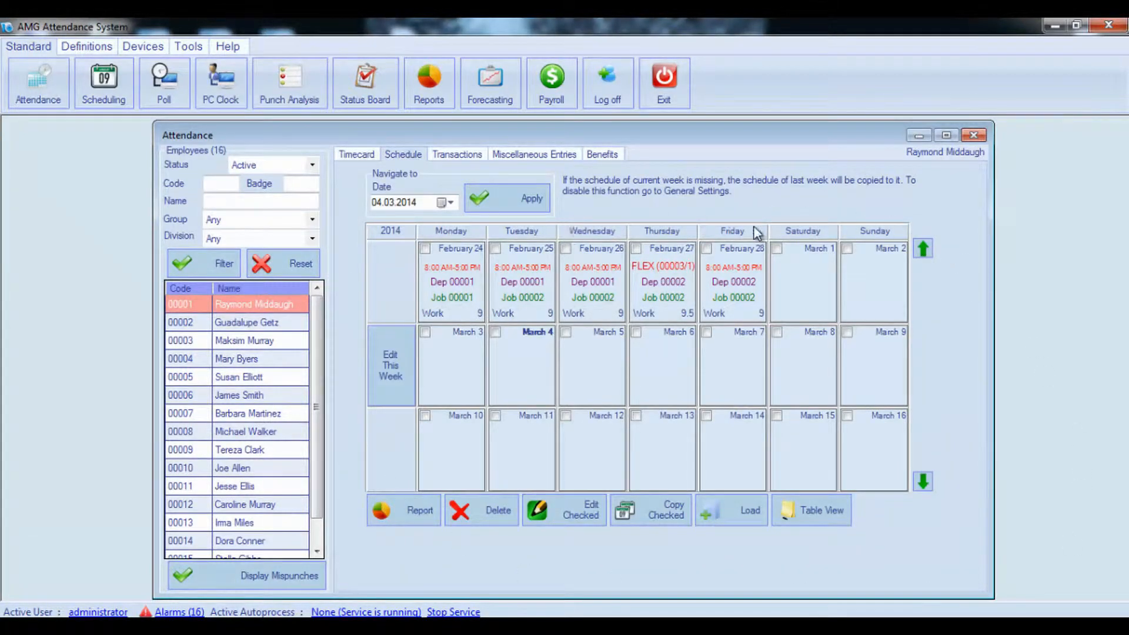
click(972, 136)
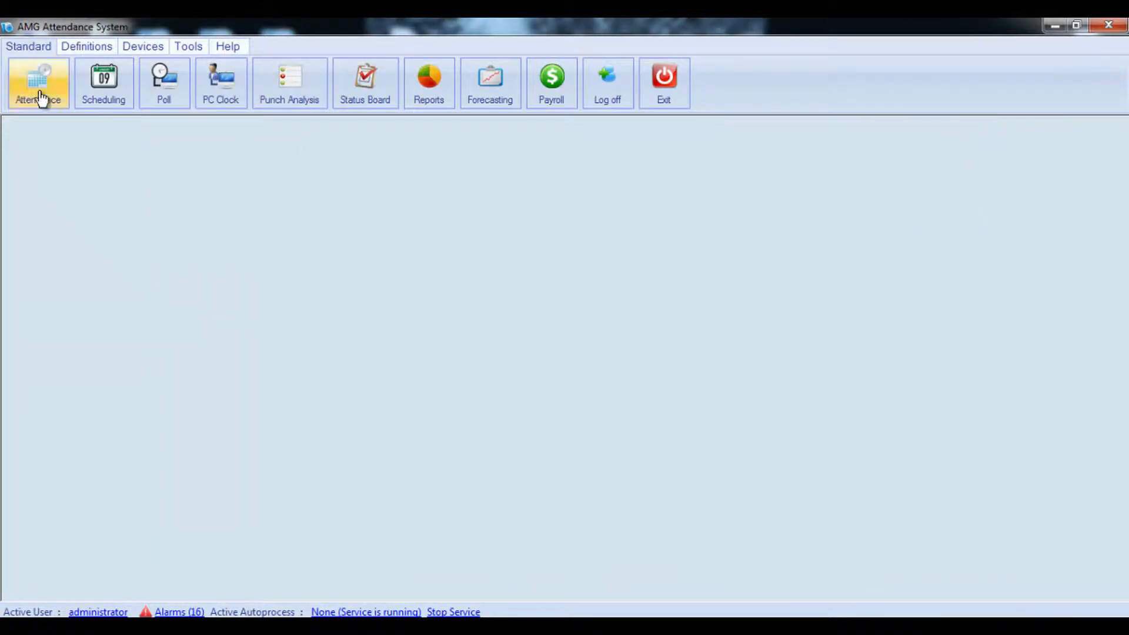
Step: Open the first employee's record for editing from the employee definitions and show the schedule
click(87, 46)
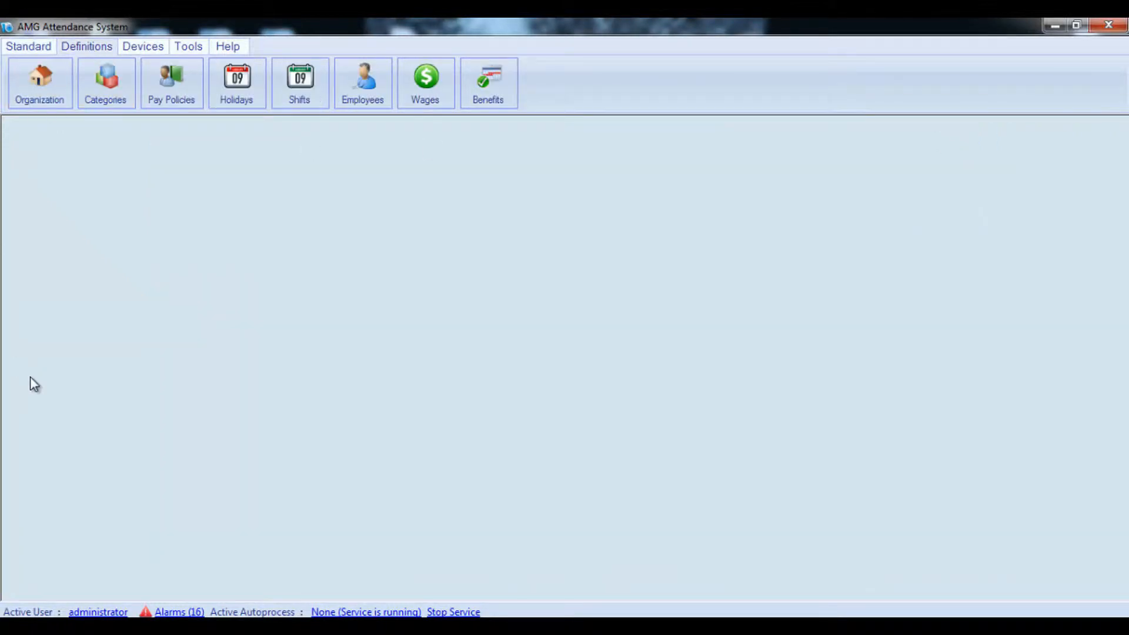
click(369, 97)
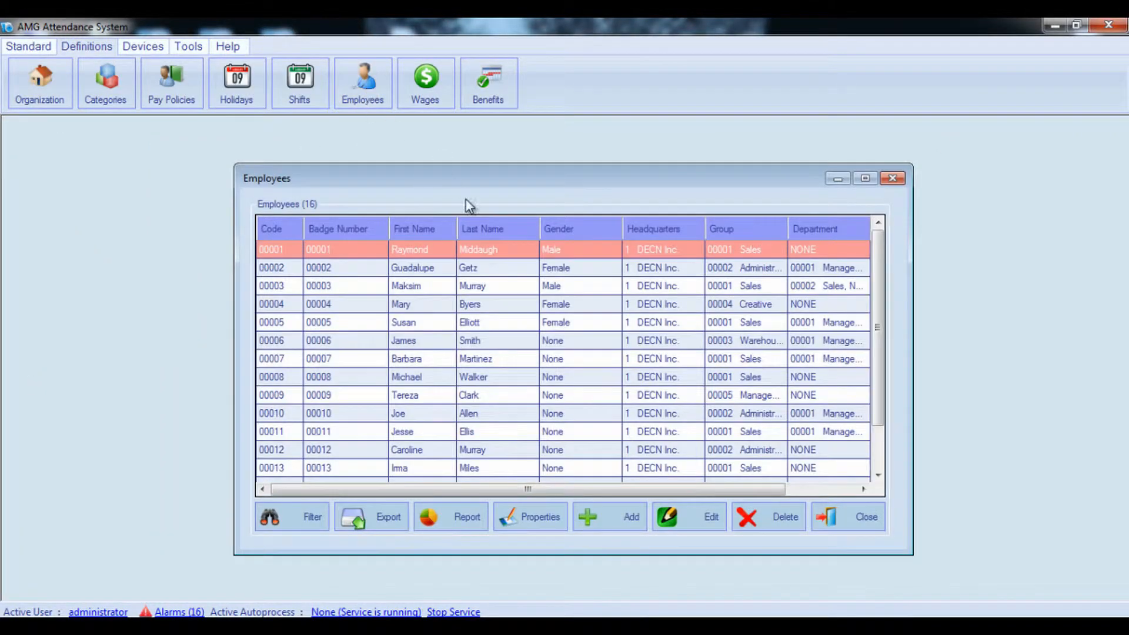
click(500, 395)
click(499, 379)
click(499, 345)
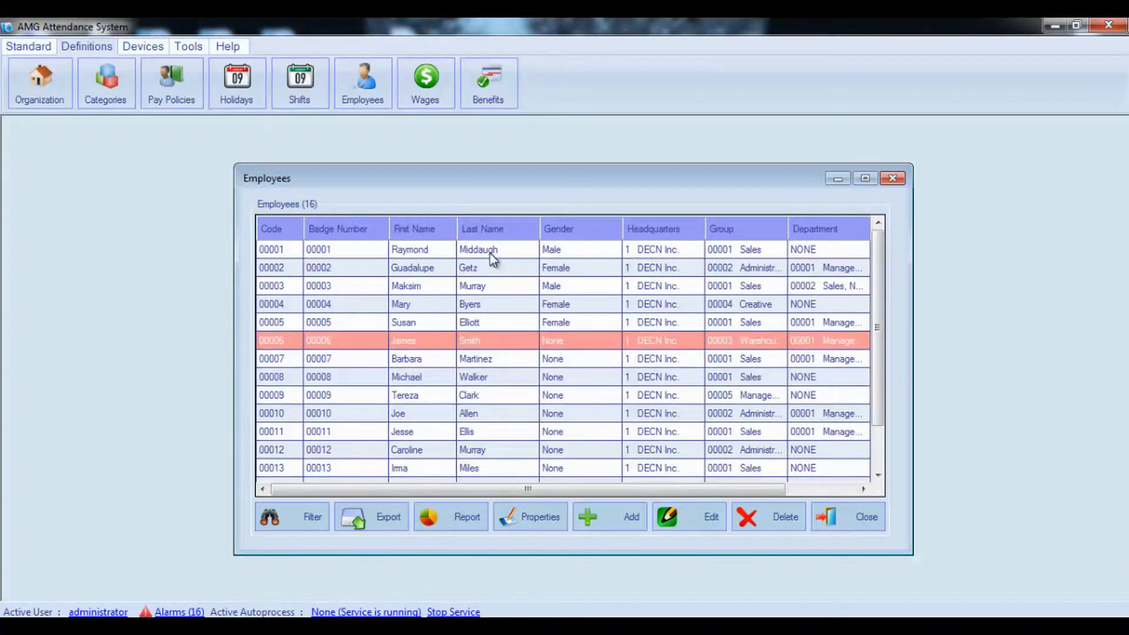
click(485, 249)
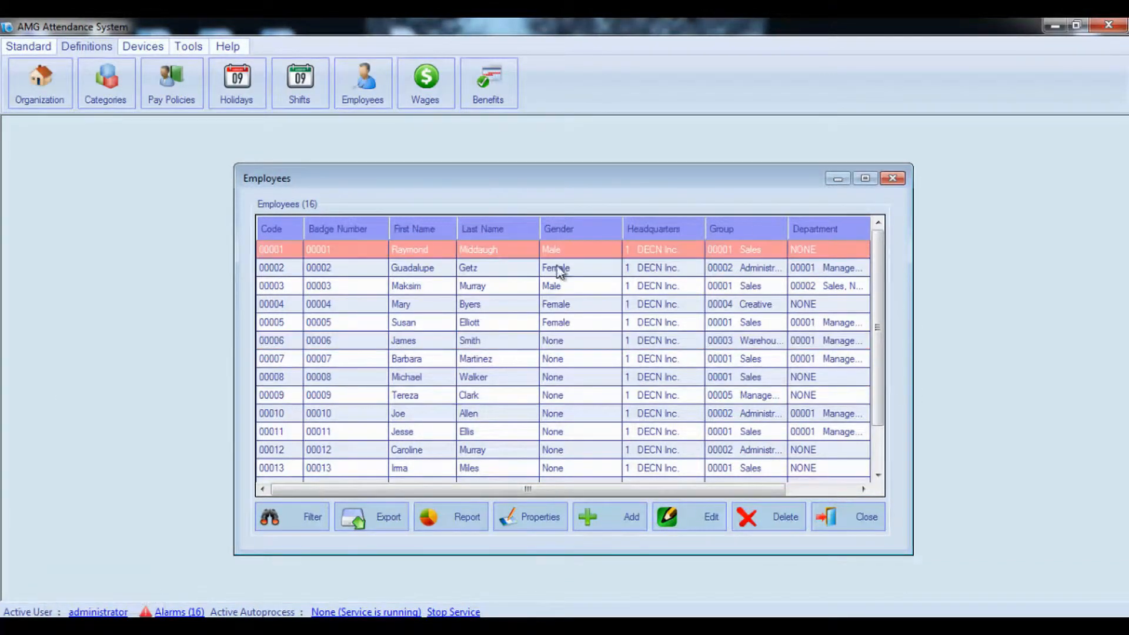
click(705, 522)
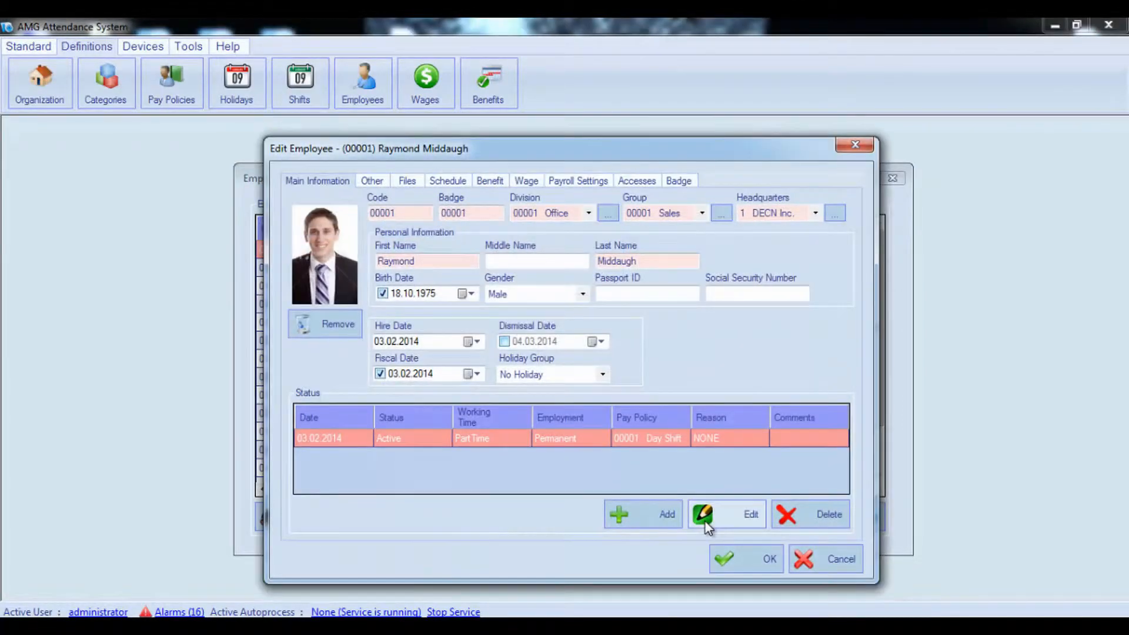
click(462, 182)
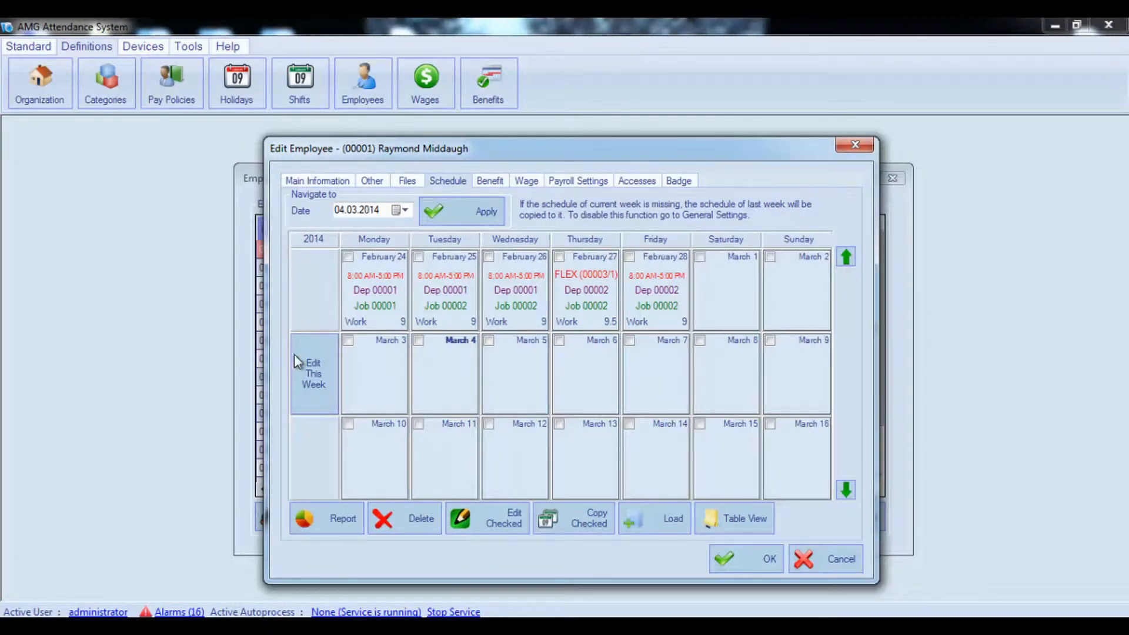
Step: Browse the employee's schedule calendar one week back and one week forward
click(299, 388)
click(317, 381)
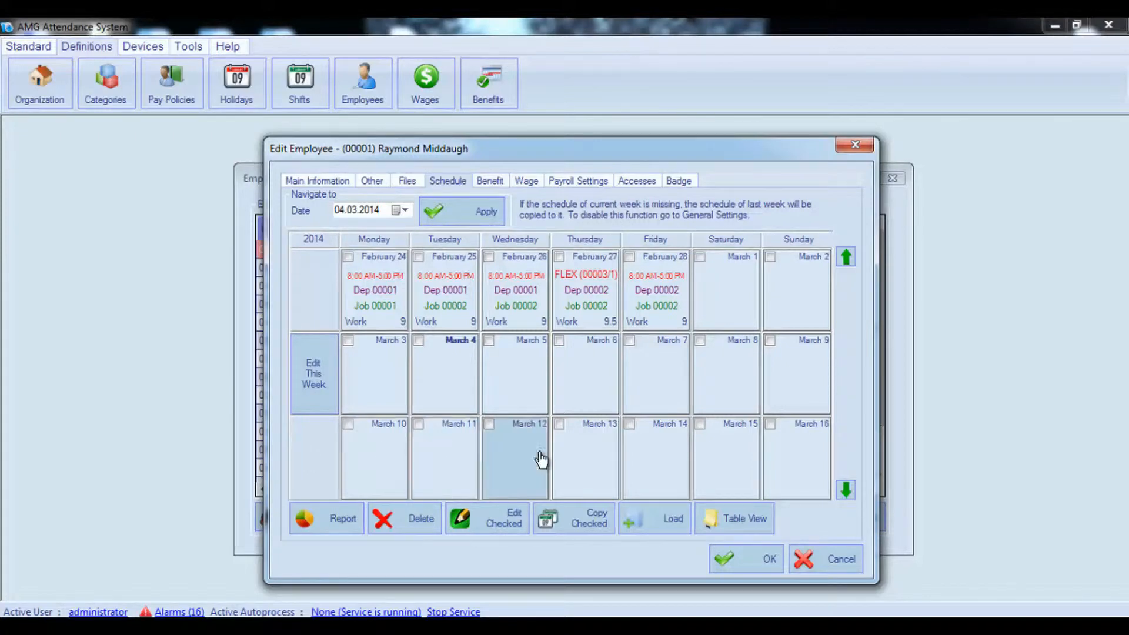
click(847, 258)
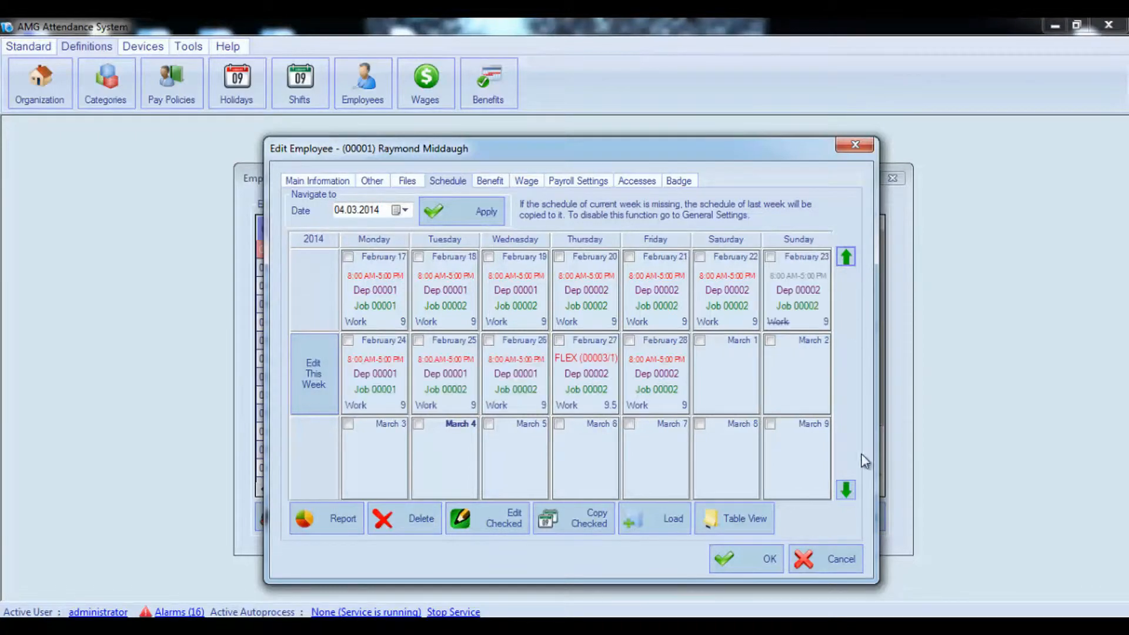
click(846, 490)
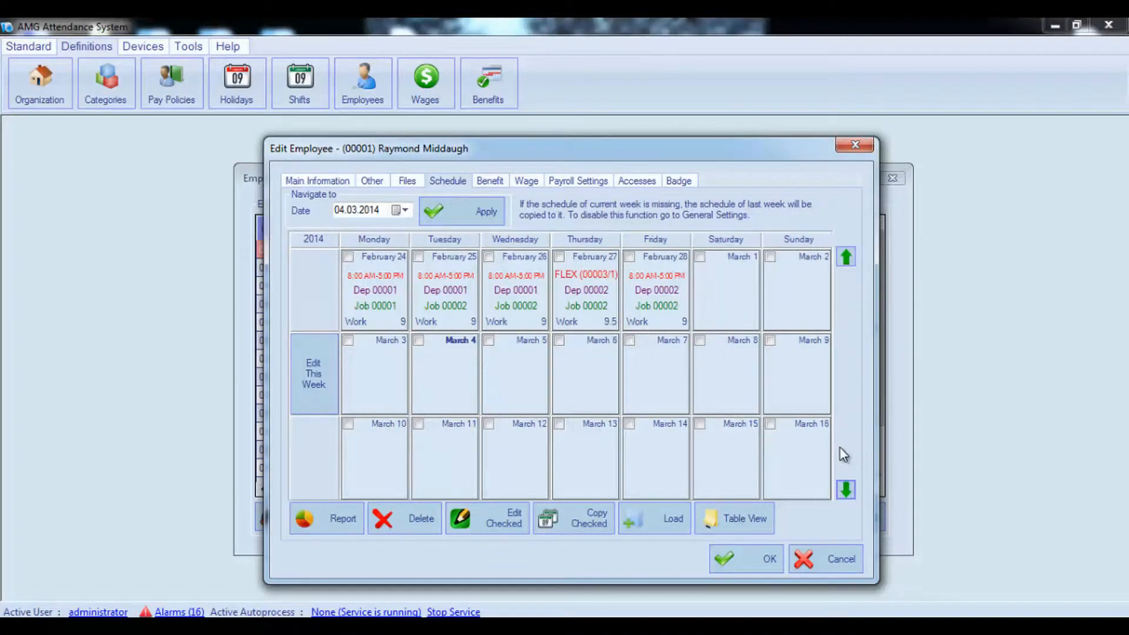
Step: Navigate the schedule calendar to 01.03.2014, advance one week, and review the full schedule in table view
click(339, 213)
text(01)
click(466, 212)
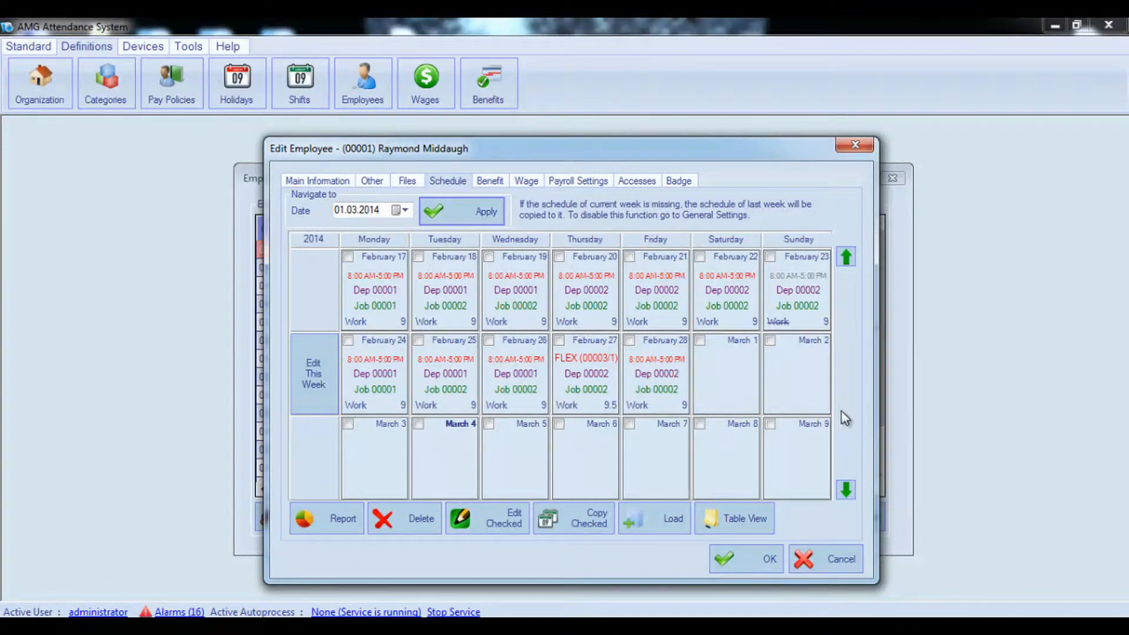
click(850, 488)
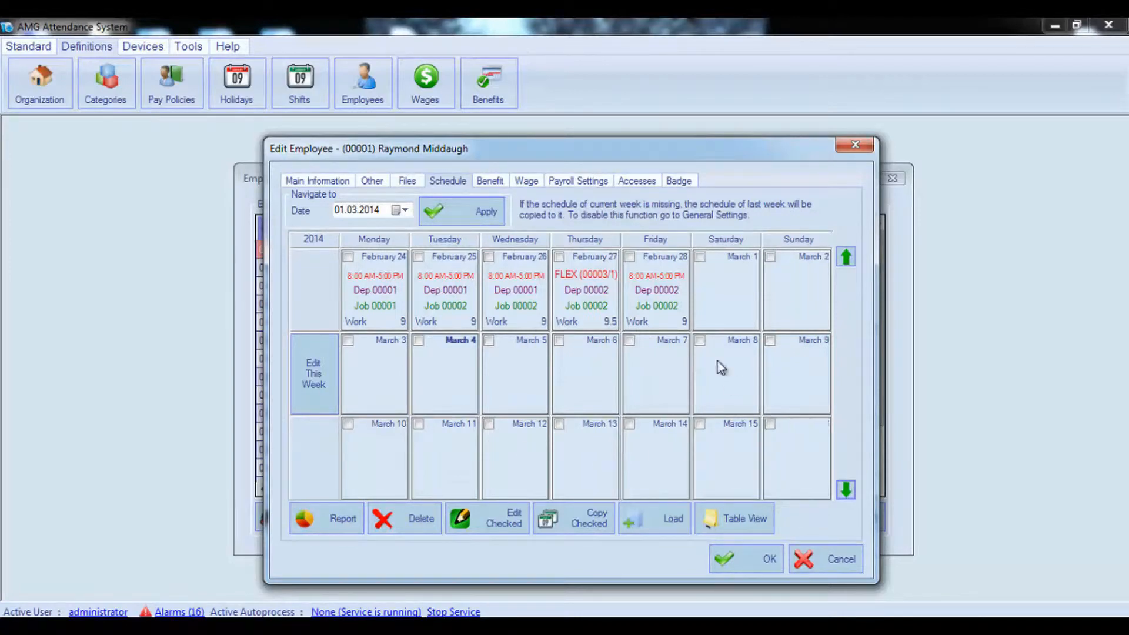
click(763, 517)
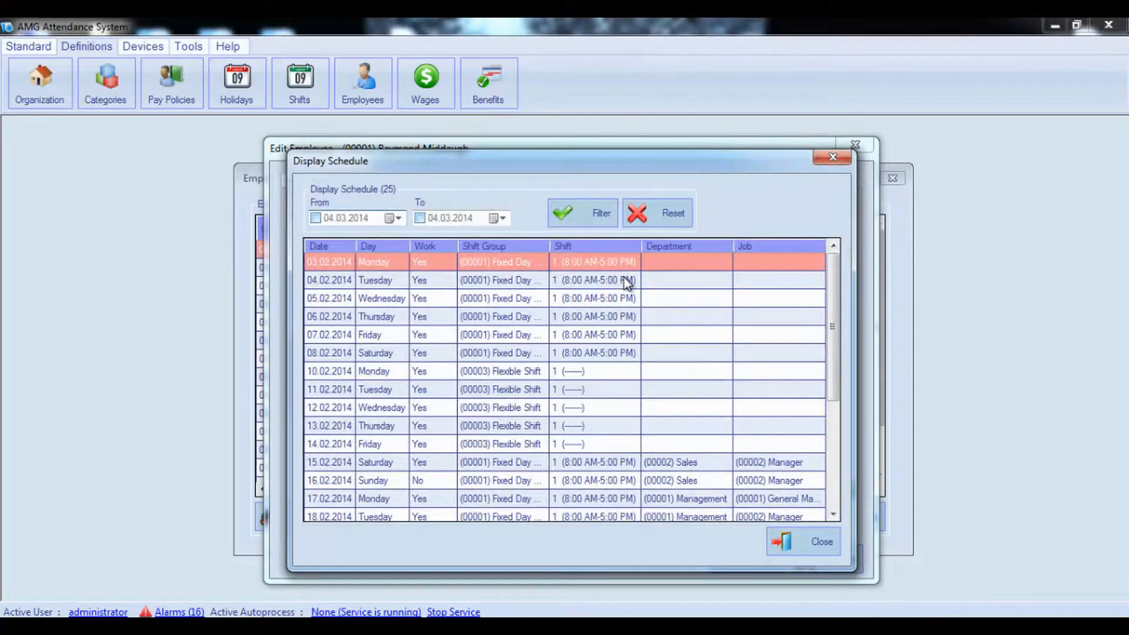
click(795, 544)
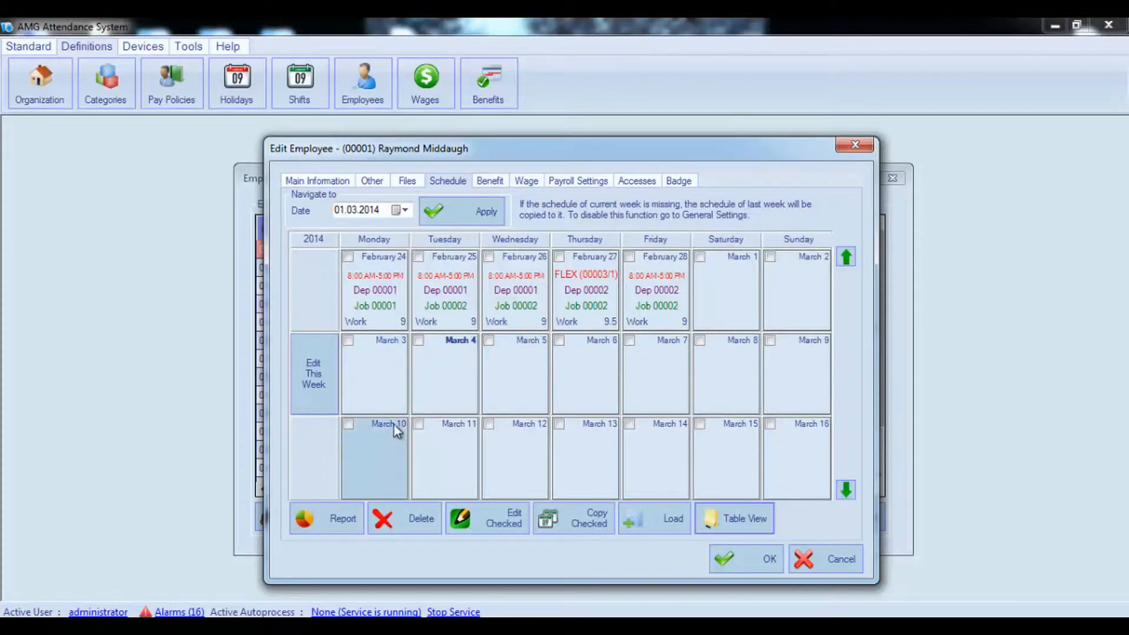
Step: Mark March 4 as a work day in its schedule details and assign shift group 00004 Day Shift Floater
double_click(442, 375)
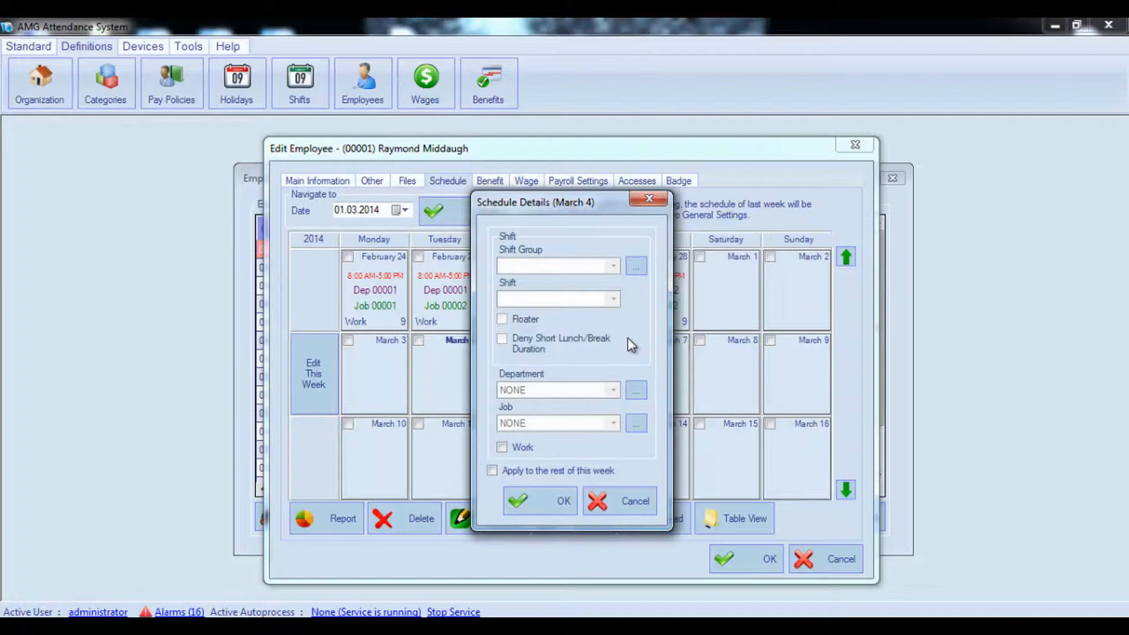
click(502, 447)
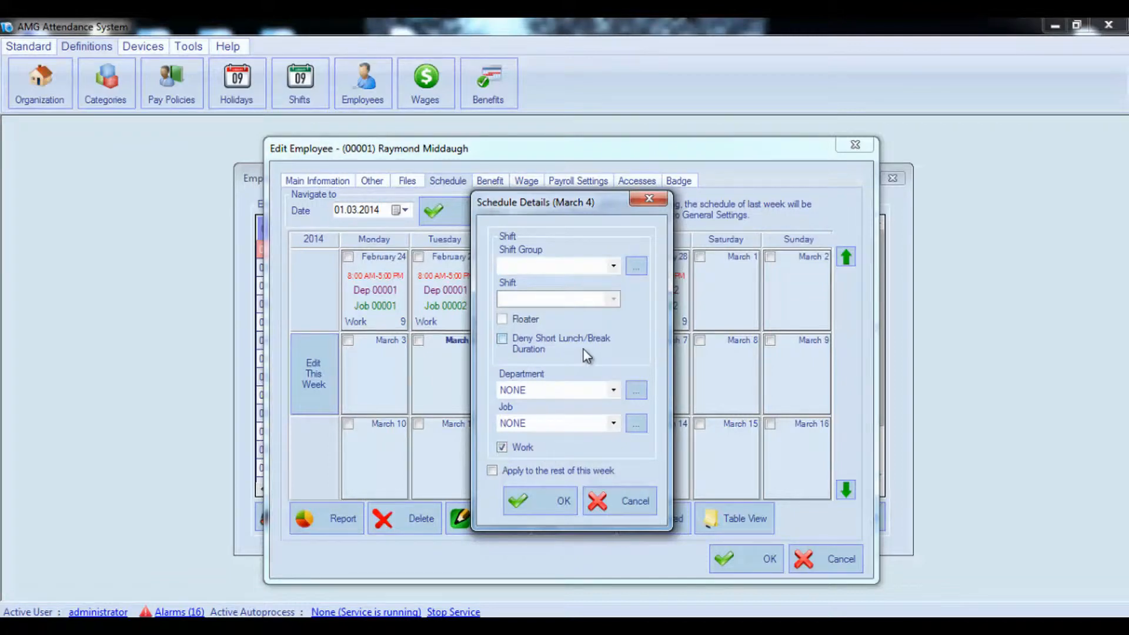
click(613, 268)
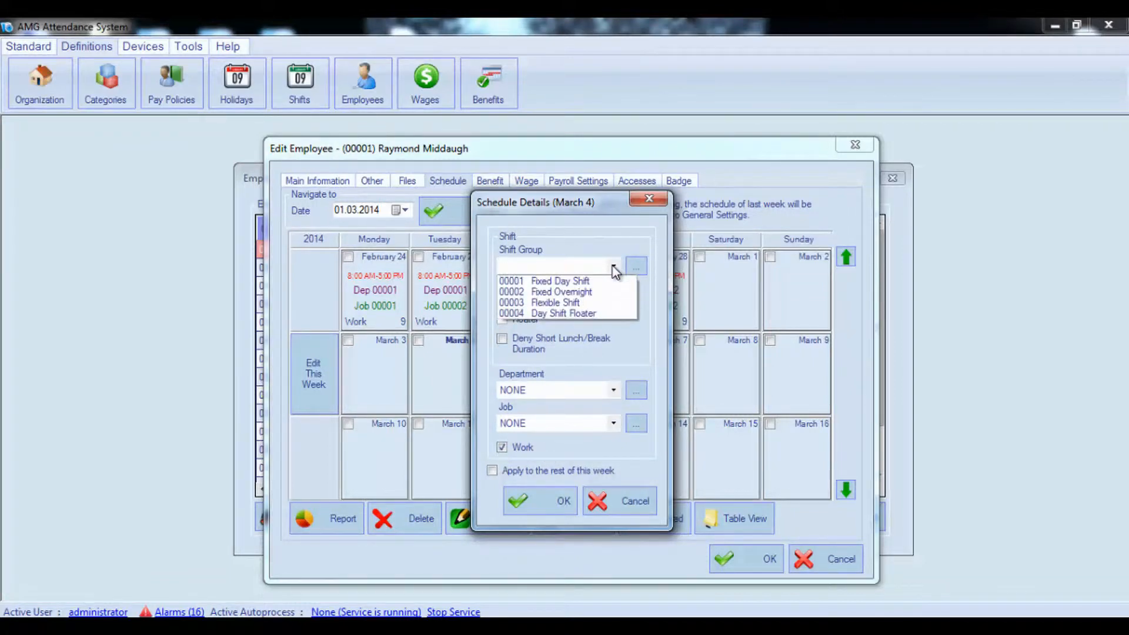
click(585, 313)
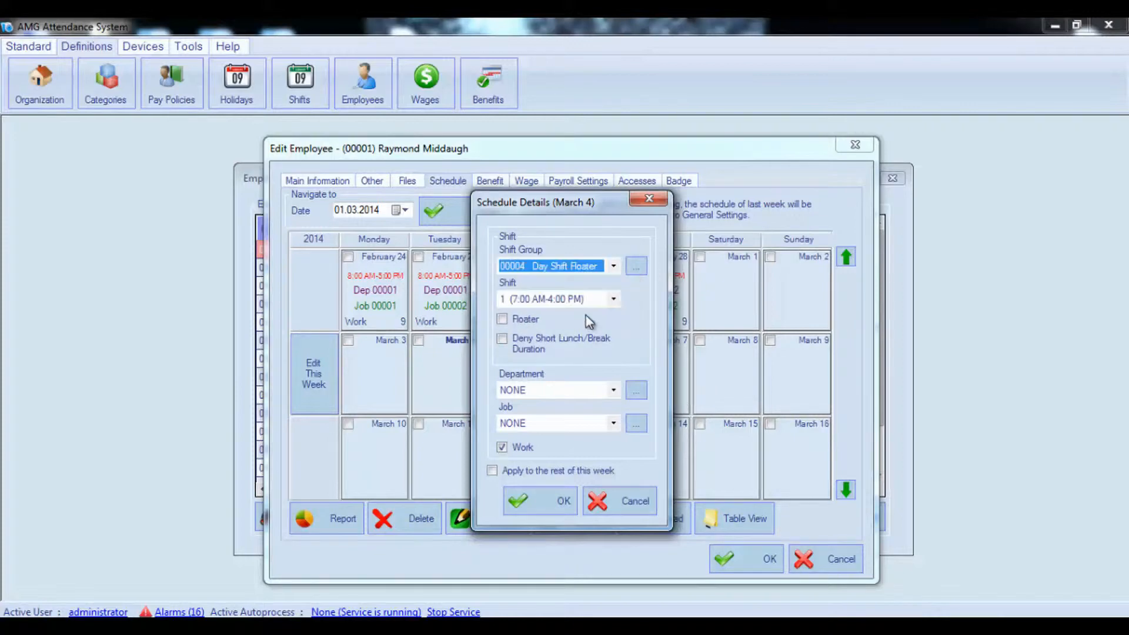
click(635, 267)
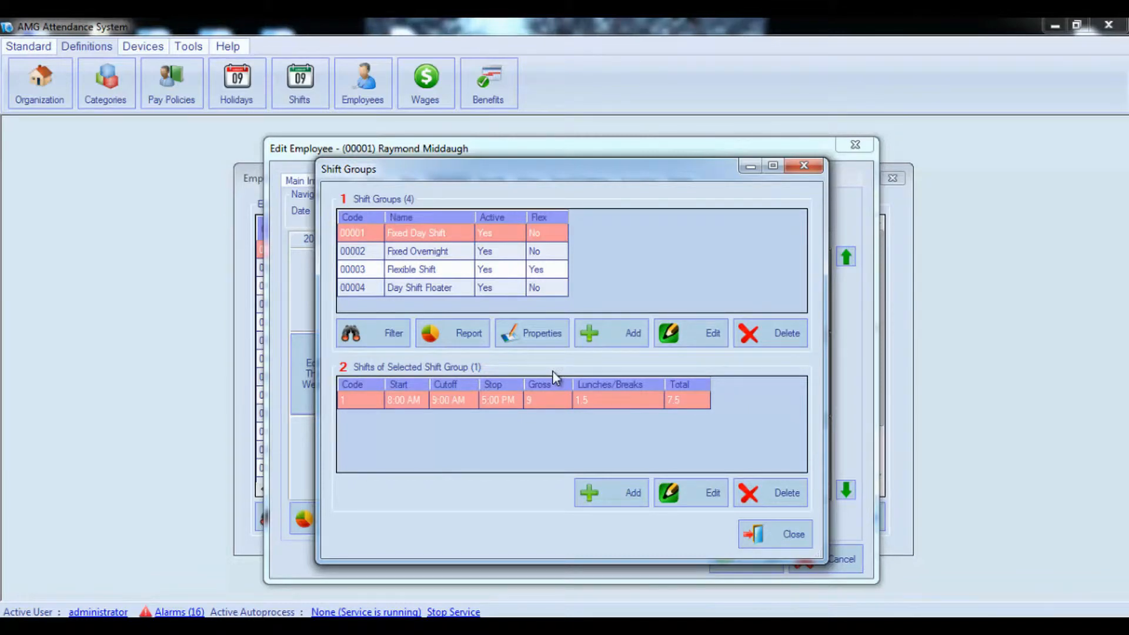
click(777, 535)
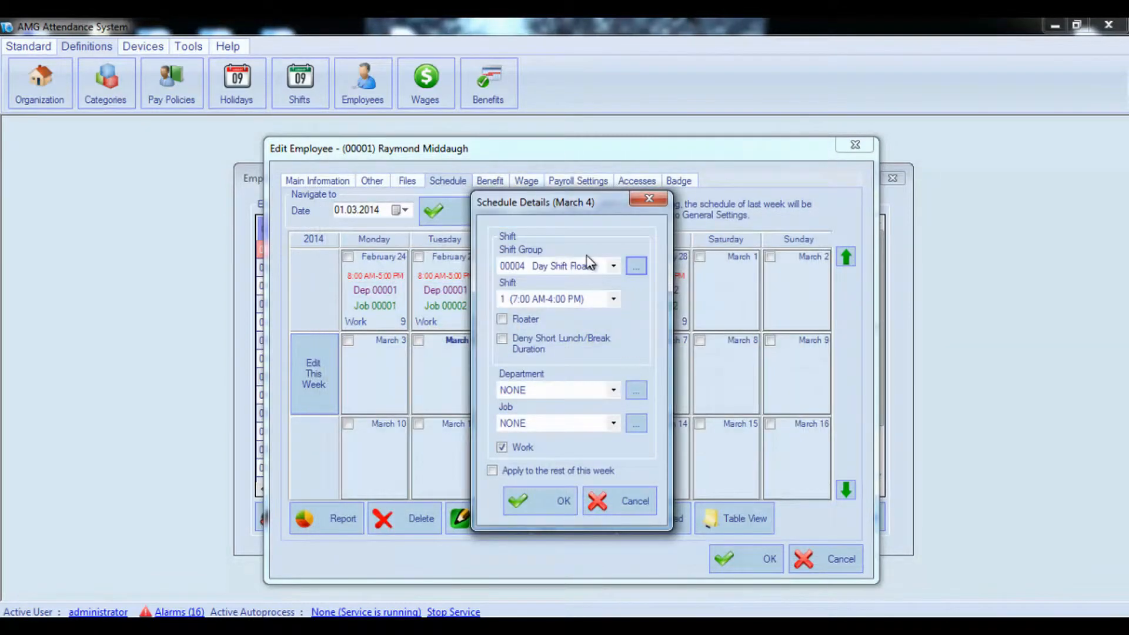
Step: Set shift 1 (7:00 AM-4:00 PM) for March 4 and enable Floater and Deny Short Lunch/Break Duration
click(613, 300)
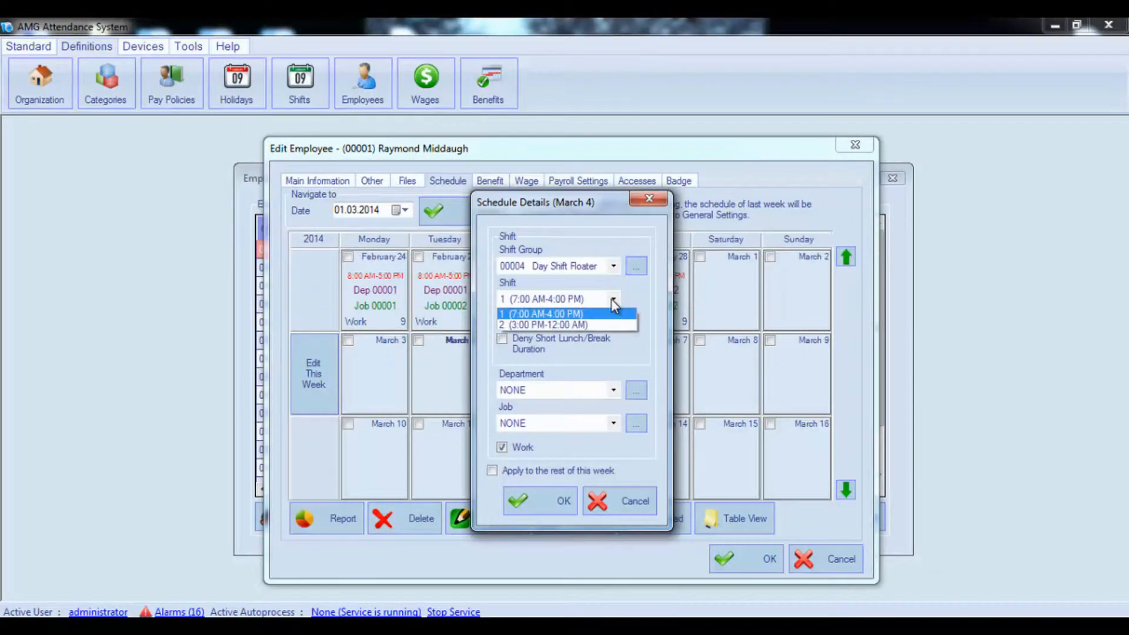
click(576, 315)
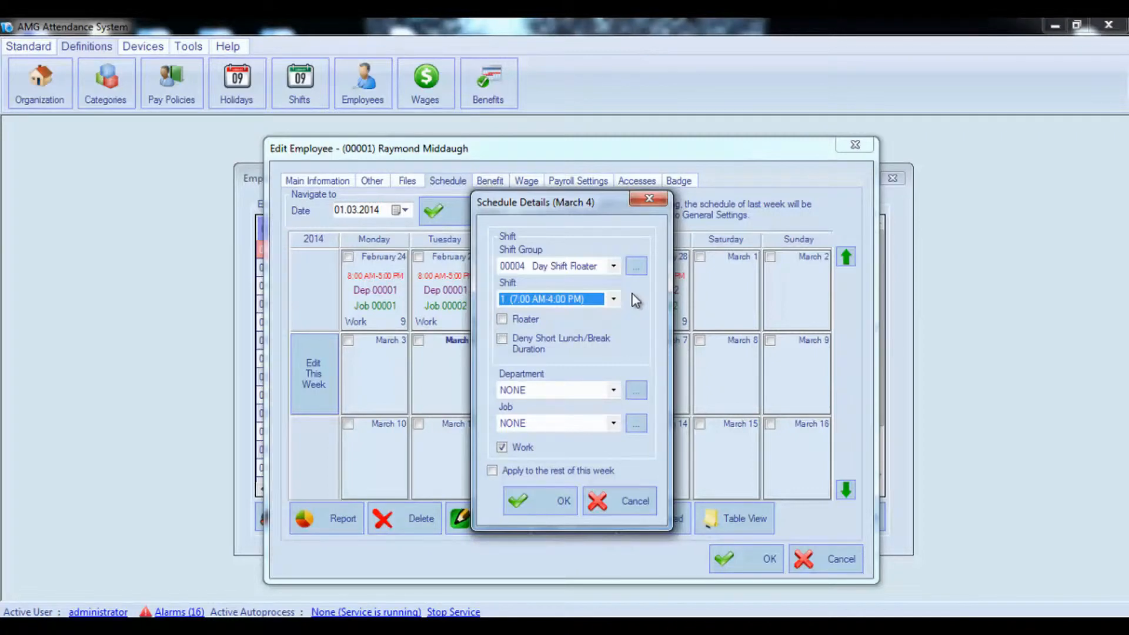
click(503, 319)
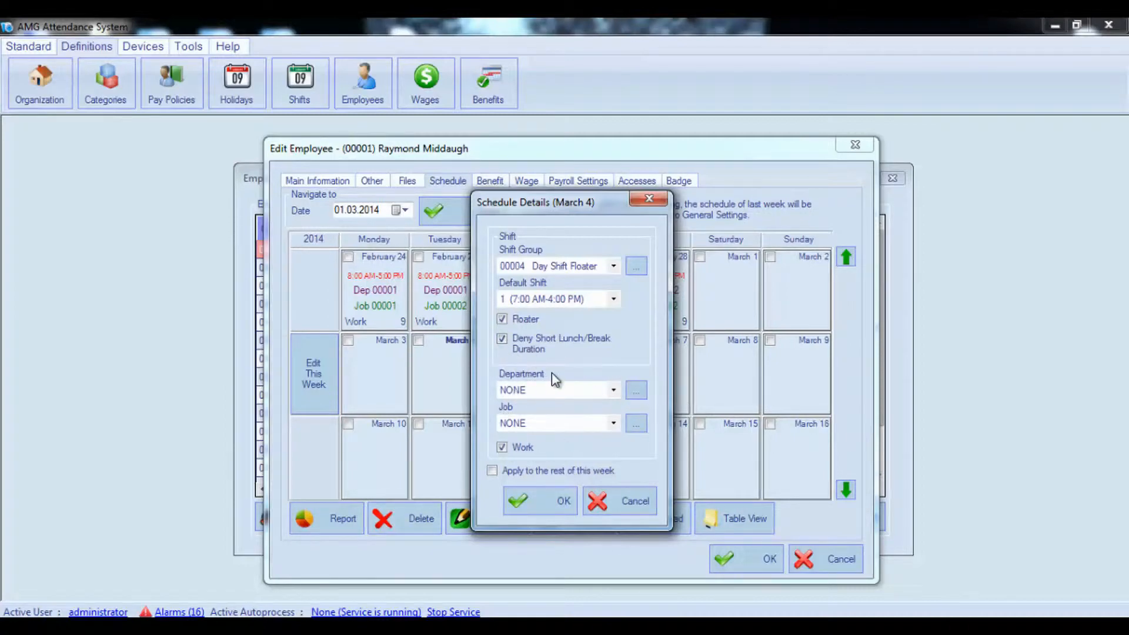
Step: Assign department 00001 Management and job 00001 General Manager to March 4, and check the list of defined jobs
click(613, 390)
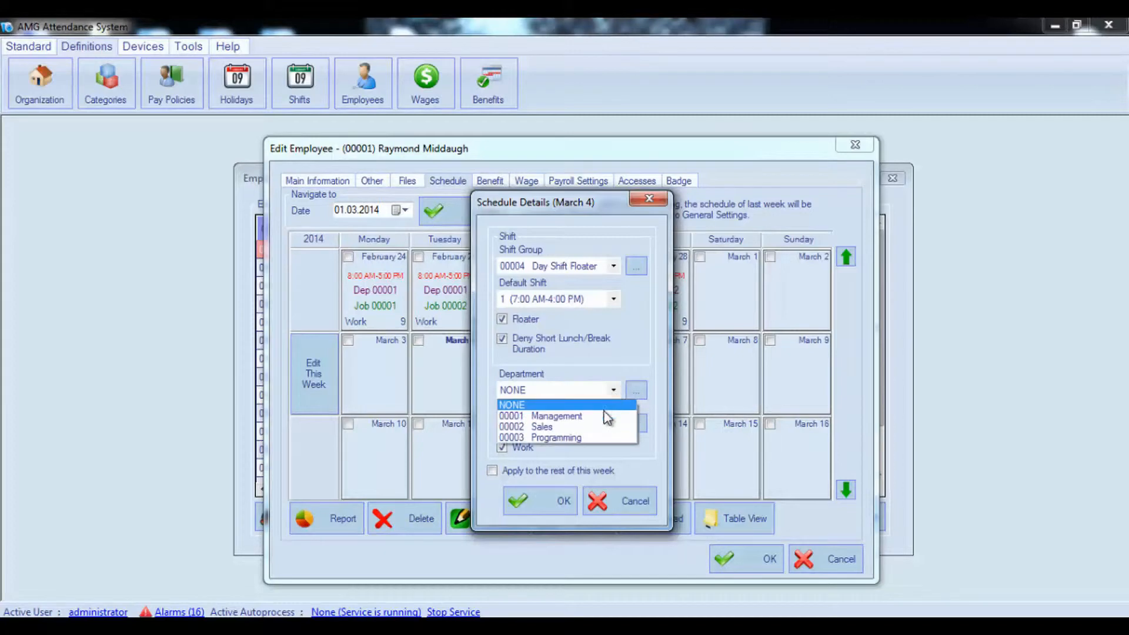
click(605, 416)
click(612, 423)
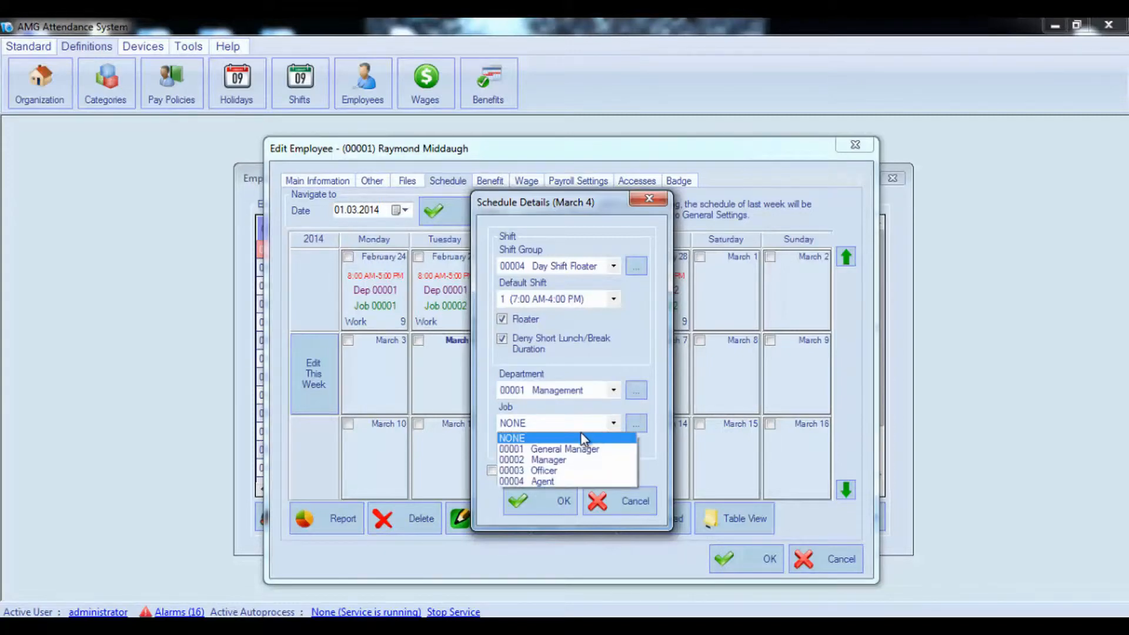
click(587, 449)
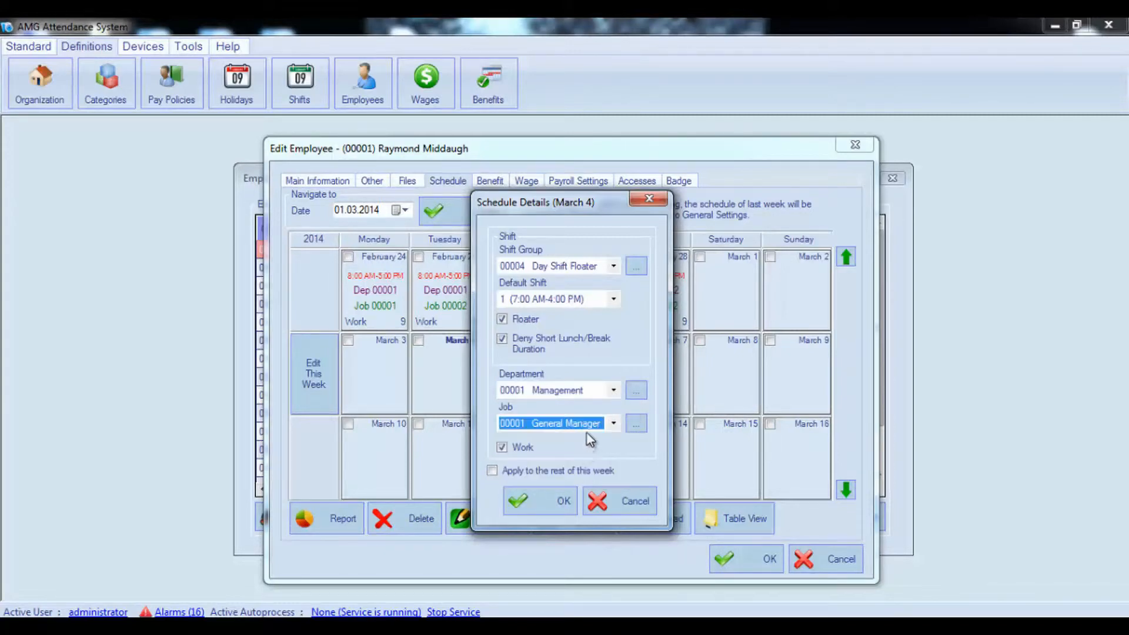
click(638, 424)
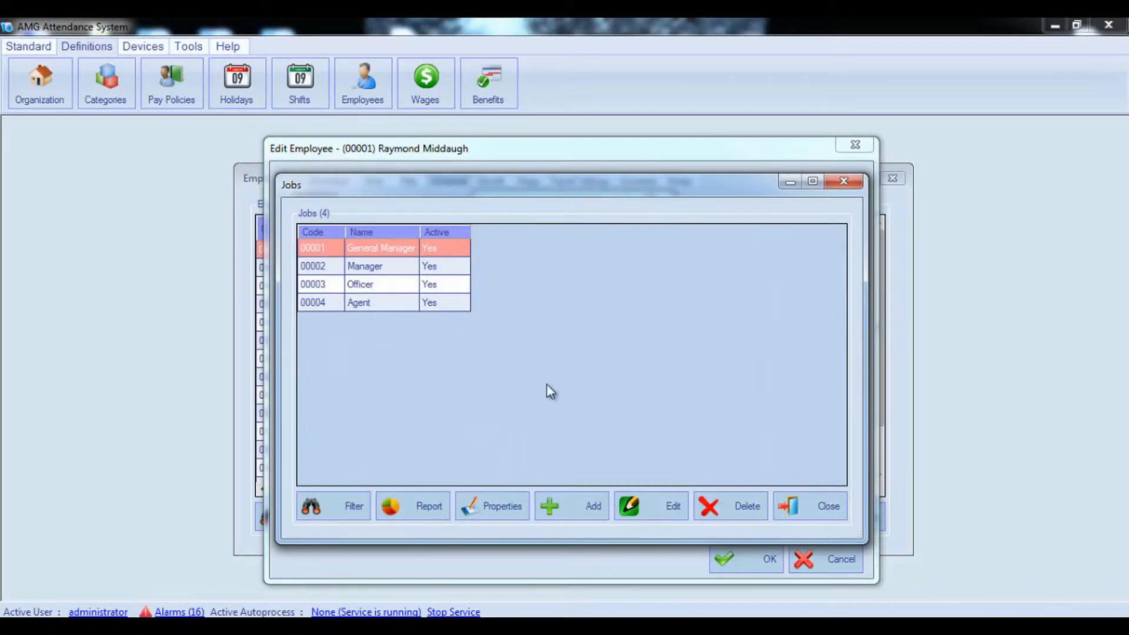
click(825, 511)
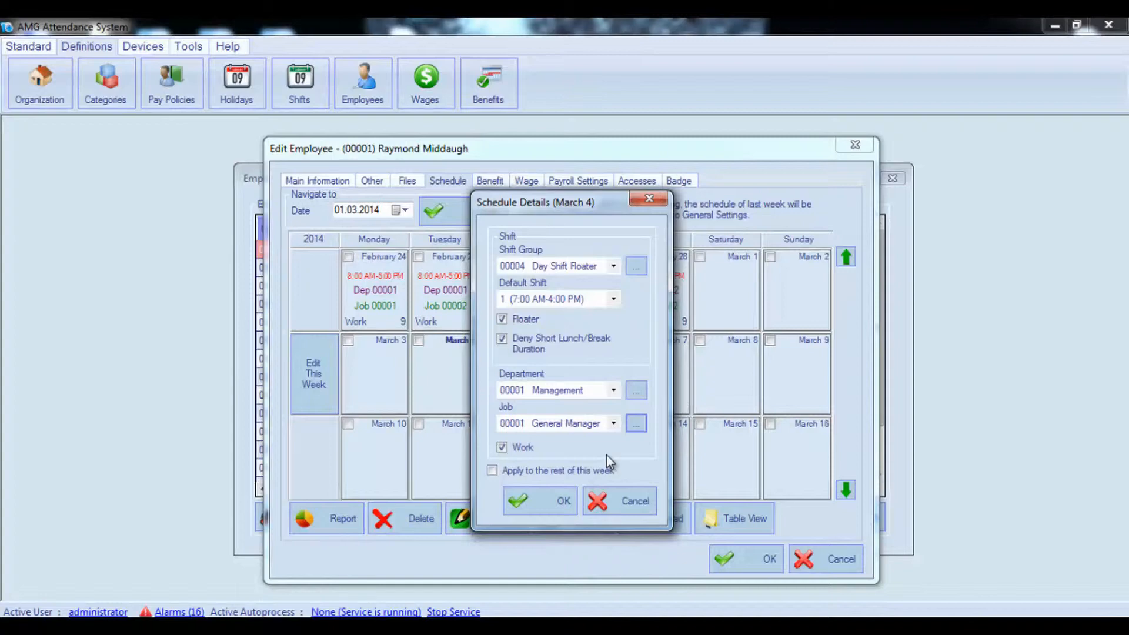
Step: Apply the March 4 schedule details to the rest of the week and save them
click(491, 470)
click(549, 498)
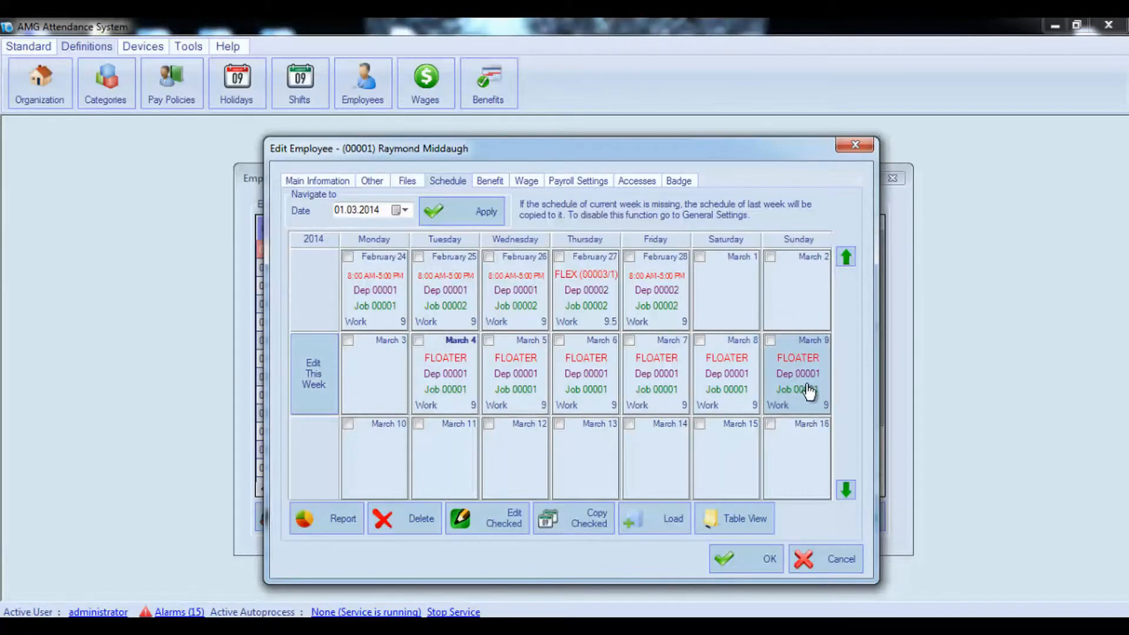
Step: In the details for the week of March 3, assign shift group 00003 Flexible Shift to March 5 and 00001 Fixed Day Shift to March 6
click(316, 383)
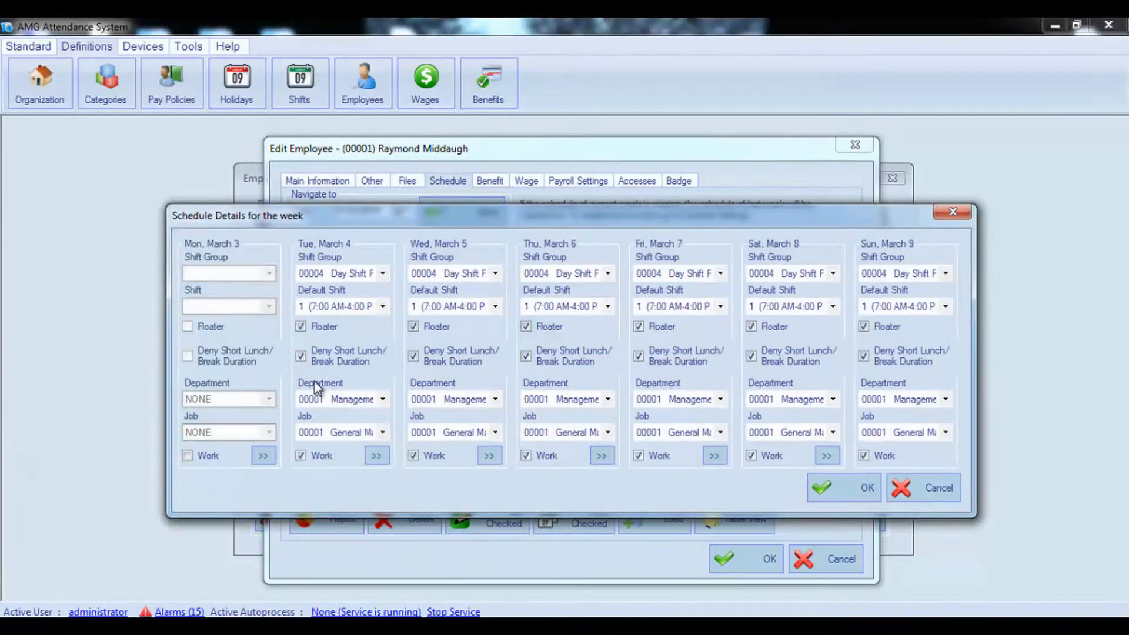
click(495, 273)
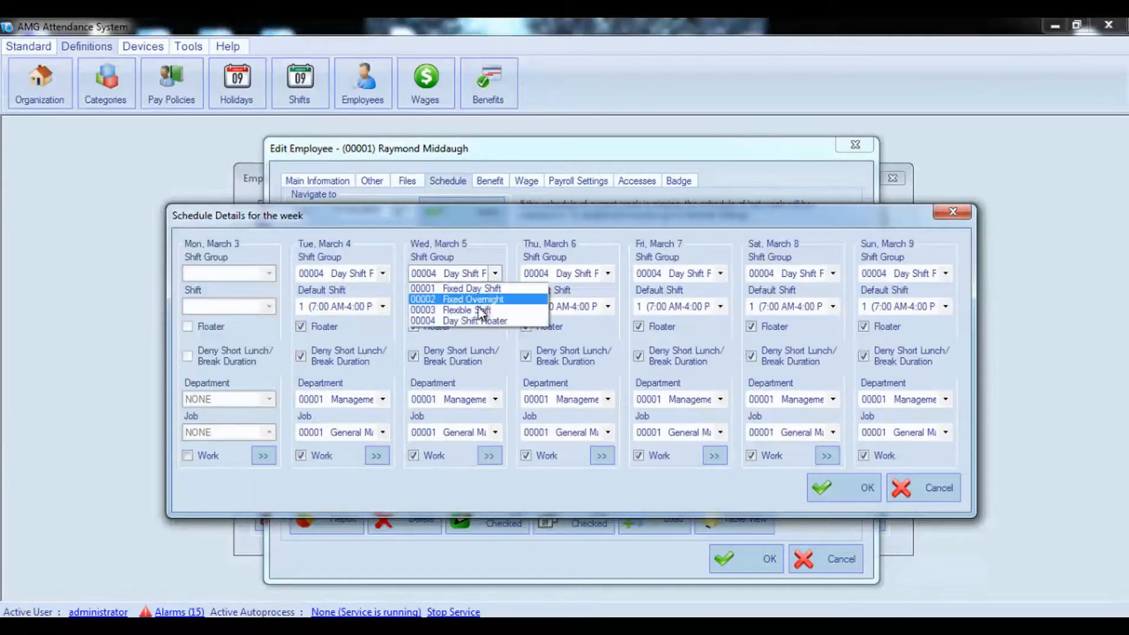
click(450, 305)
click(595, 279)
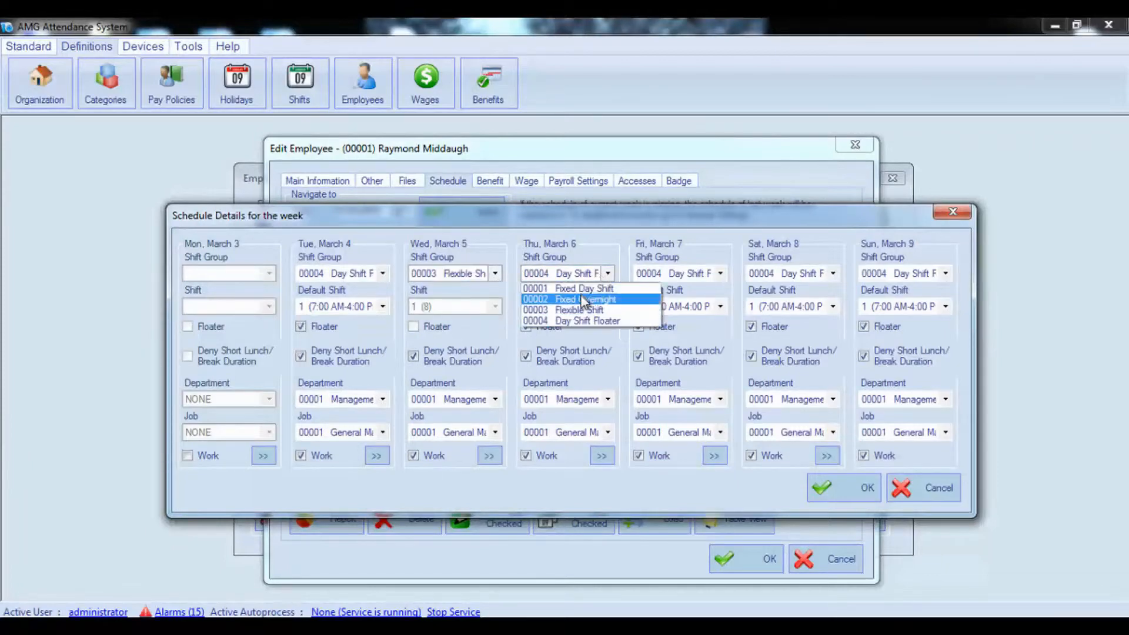
click(581, 287)
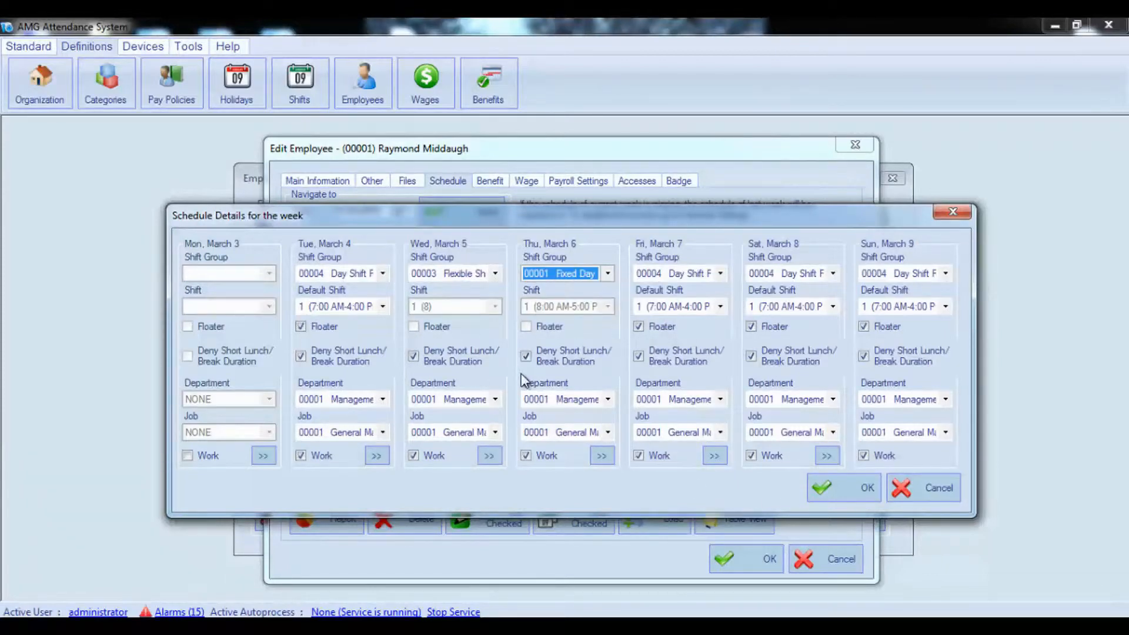
click(849, 500)
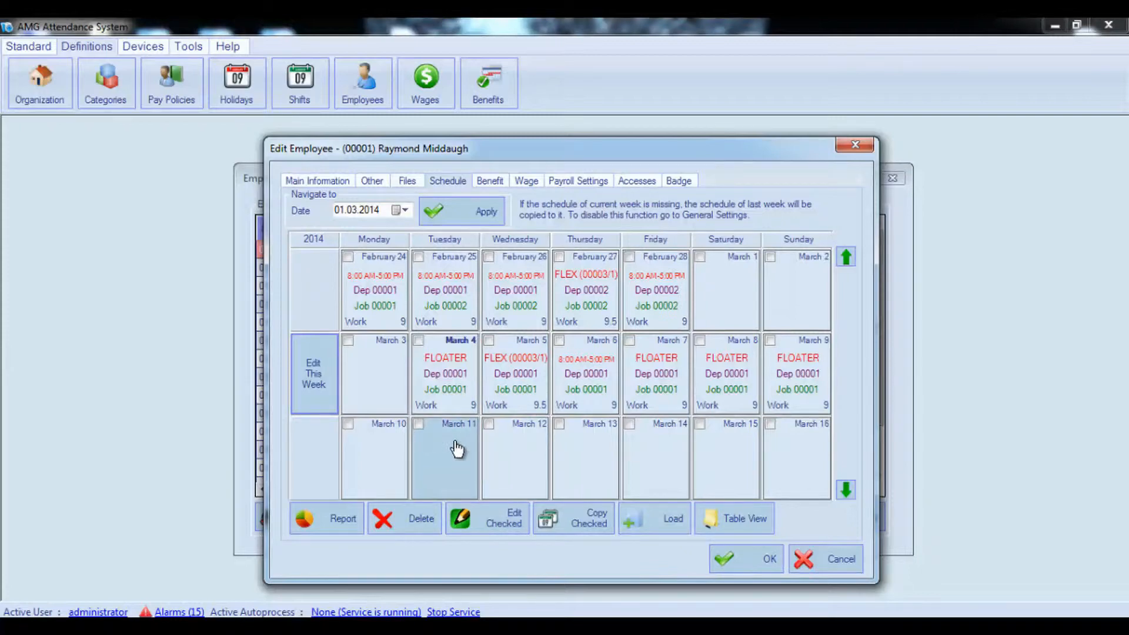
click(322, 410)
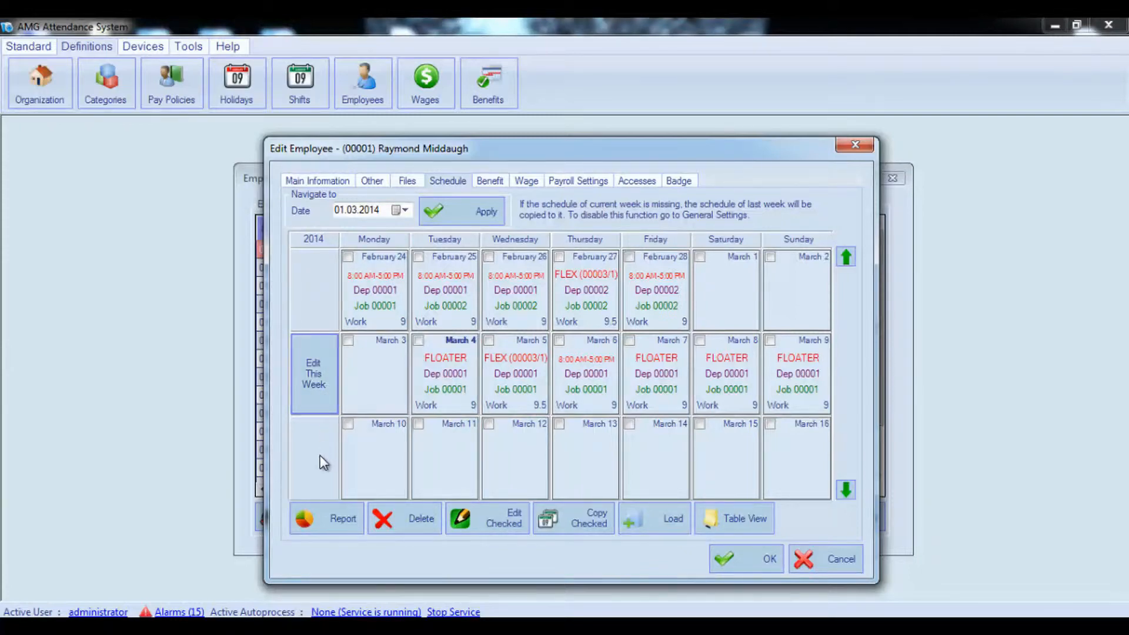
Step: Generate the employee's schedule report for the time period This week, and close it after viewing
click(334, 518)
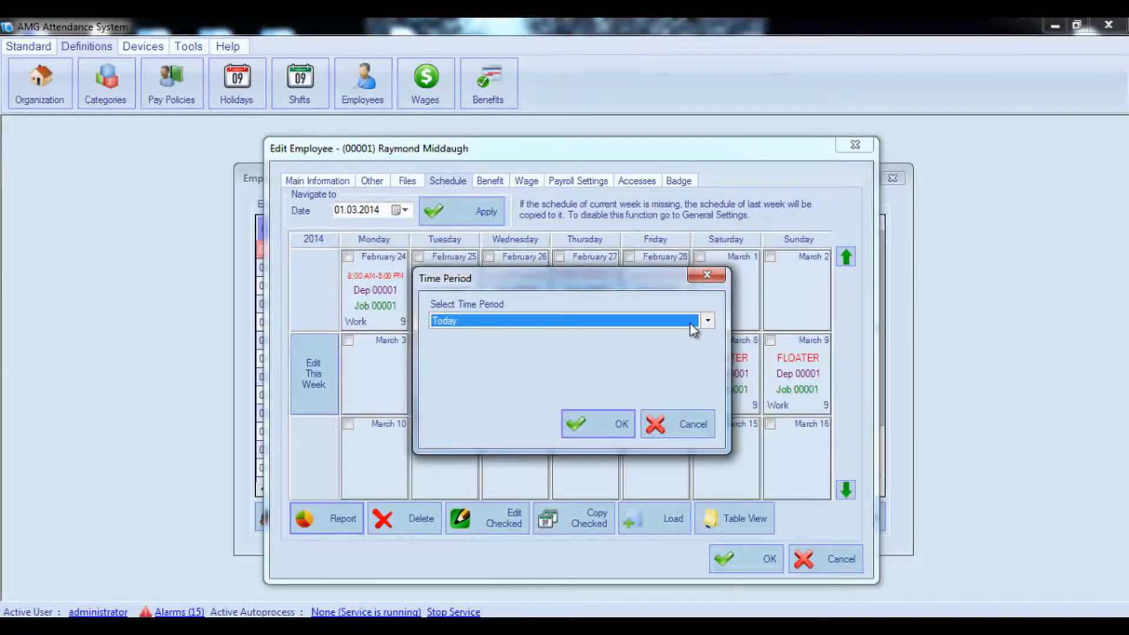
click(708, 320)
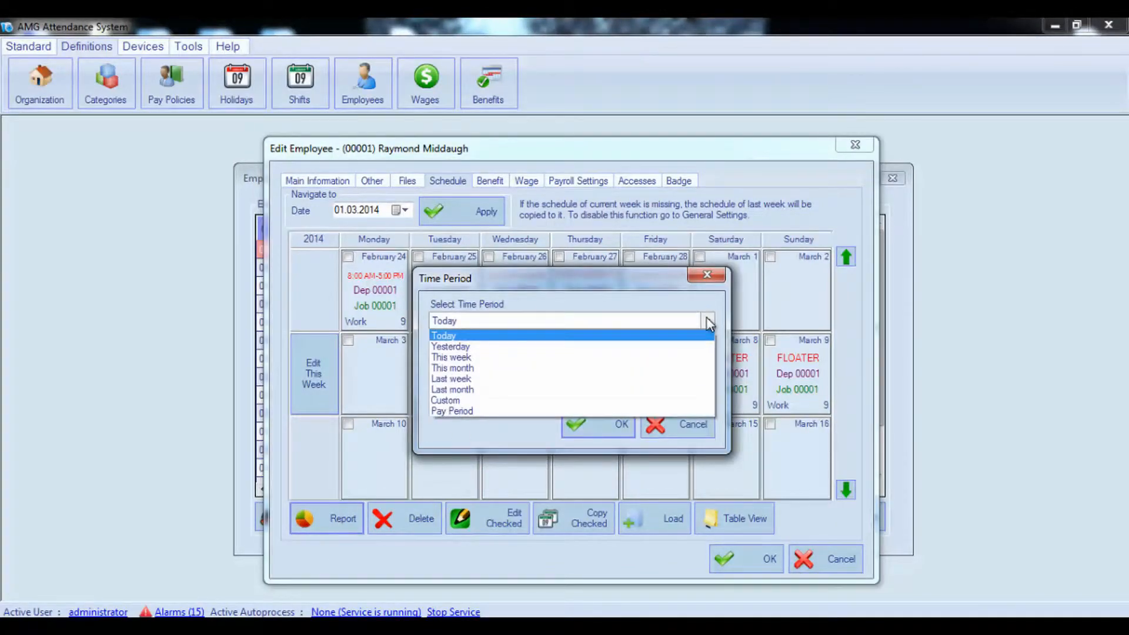
click(545, 359)
click(620, 425)
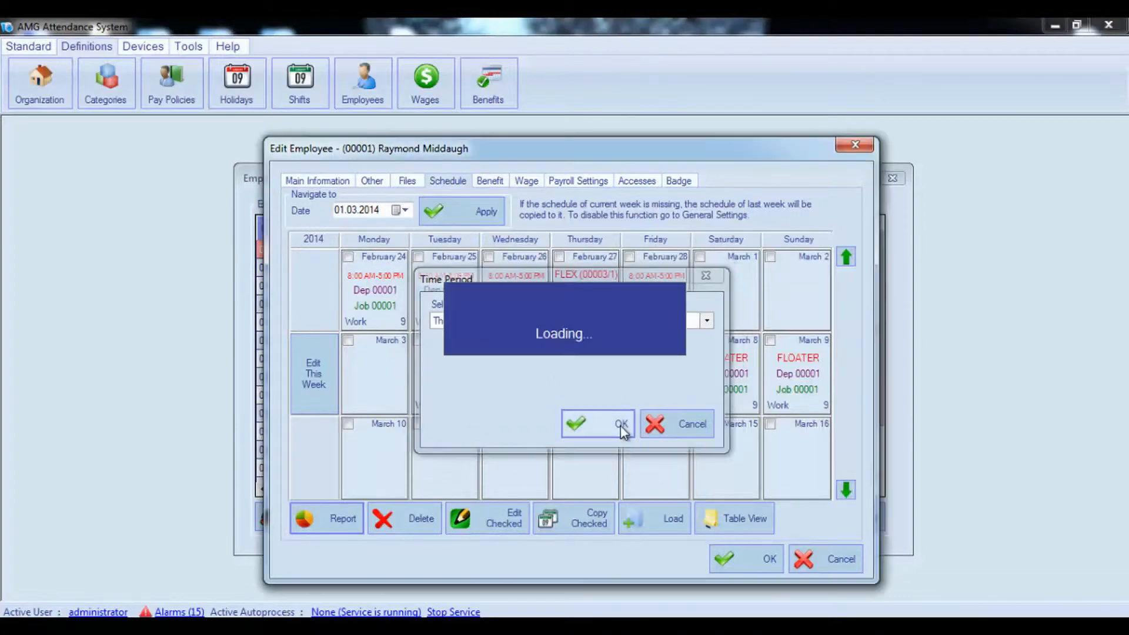
click(1109, 26)
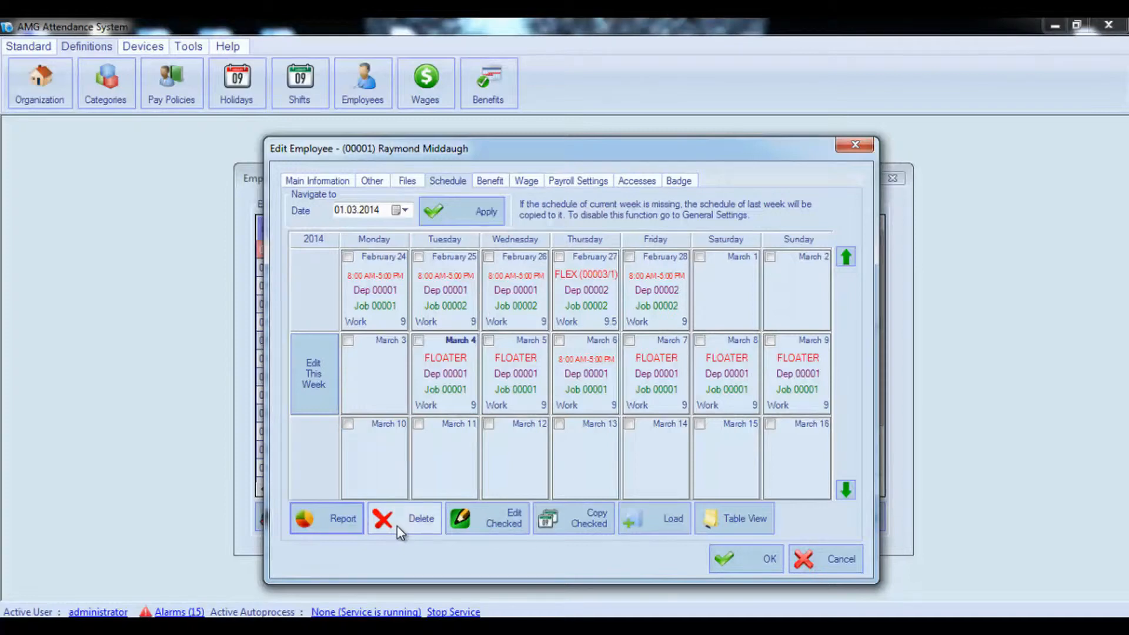
Step: Delete the schedules of March 4 and March 5 together, and clear the selection of both days
click(419, 341)
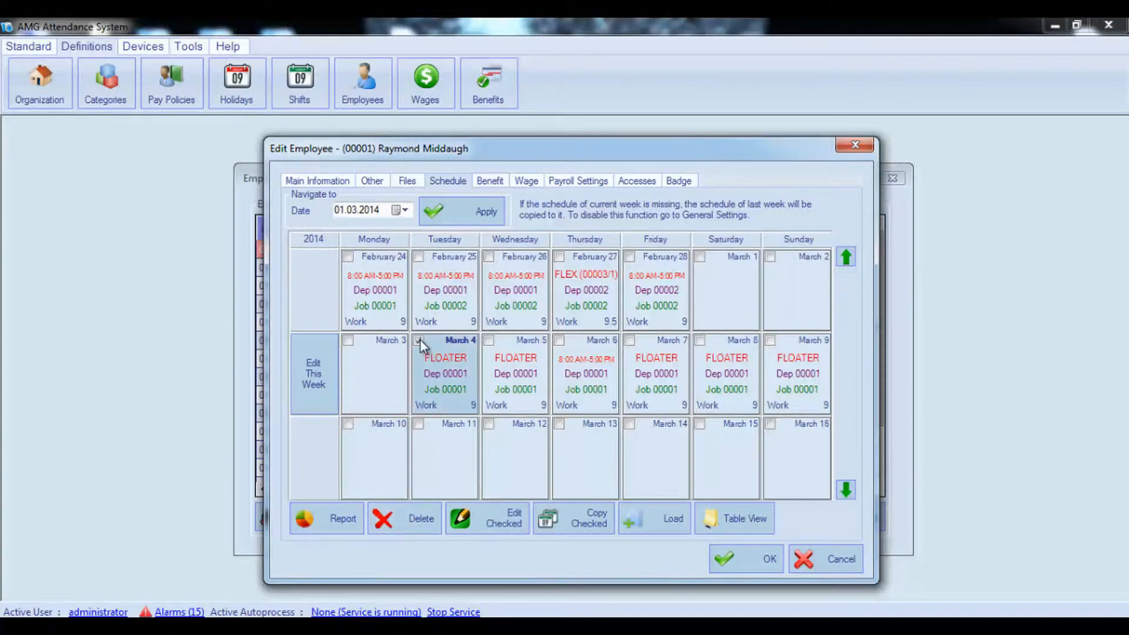
click(489, 341)
click(416, 523)
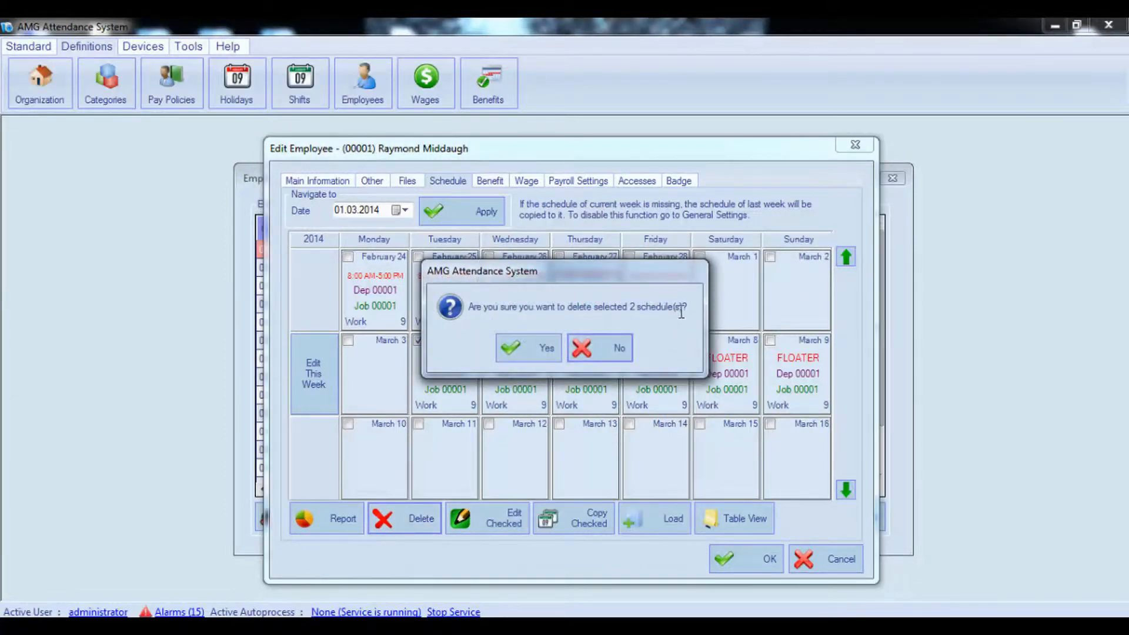
click(528, 351)
click(418, 341)
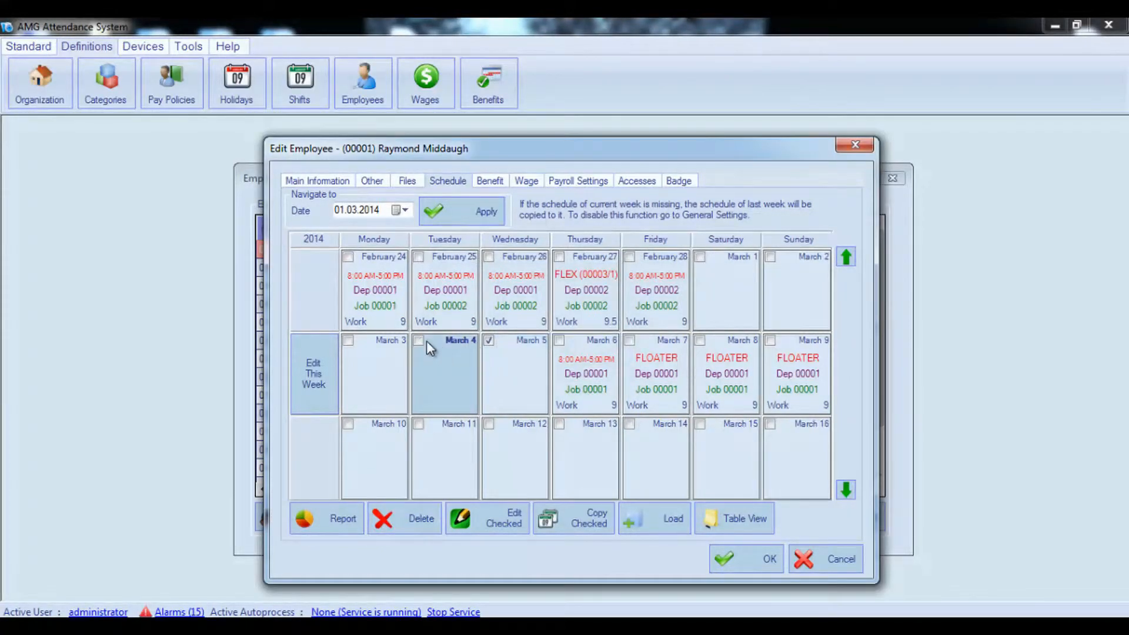
click(489, 340)
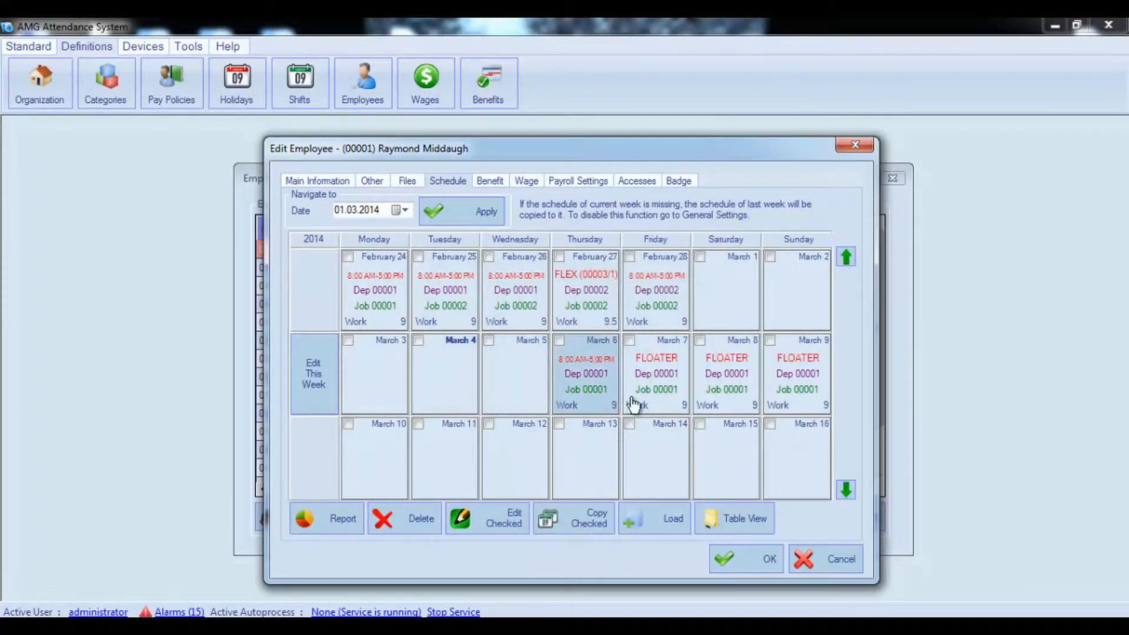
Step: Delete the employee's schedules for the date range from 06.03.2014 to 09.03.2014
click(411, 525)
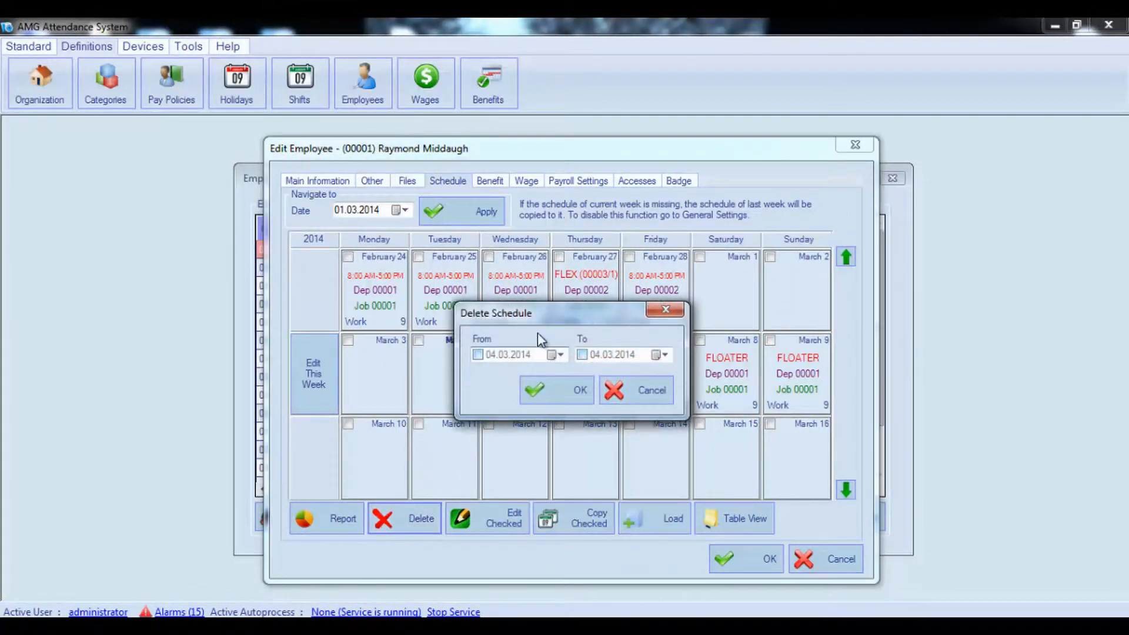
click(478, 355)
click(582, 355)
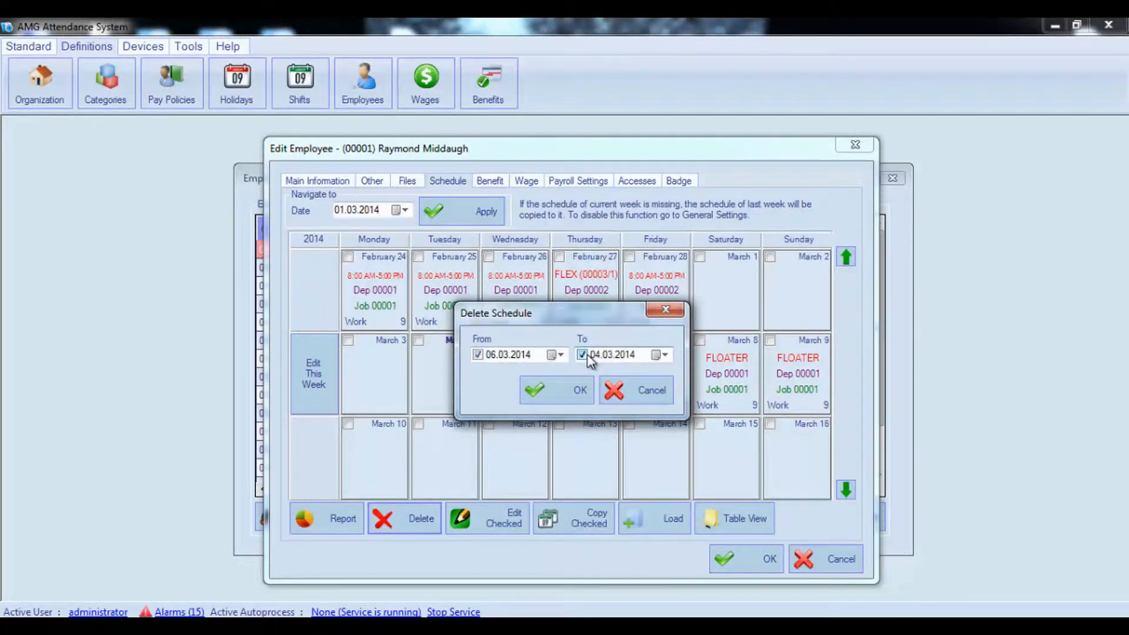
click(594, 355)
text(9)
click(545, 390)
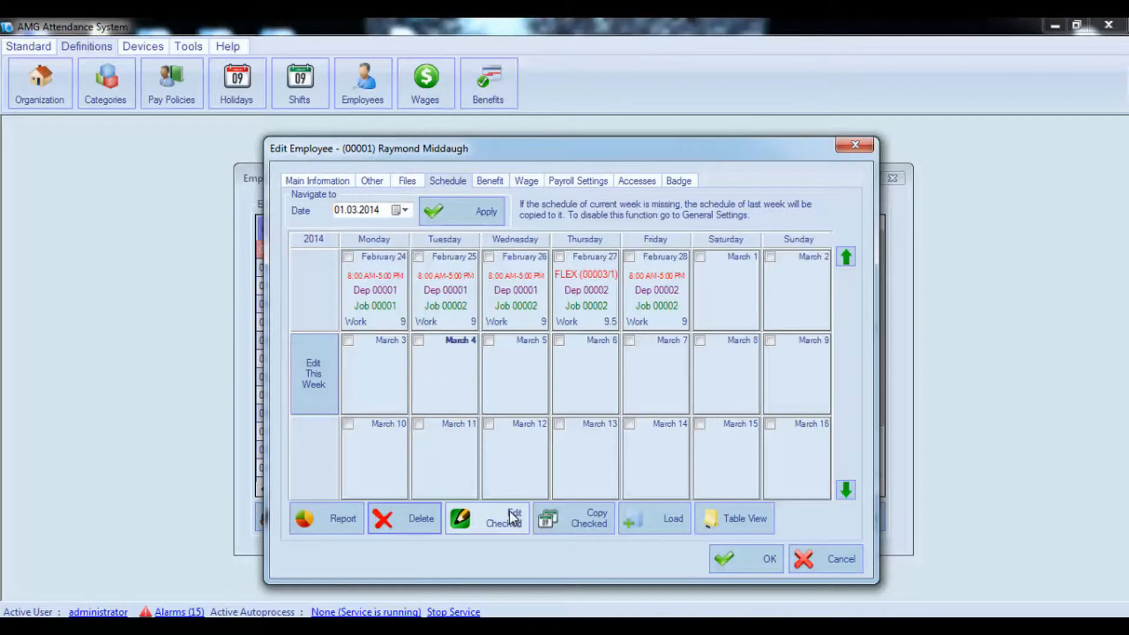
Step: Open March 4, 5 and 6 for joint editing, mark them as work days and assign shift group 00001 Fixed Day Shift
click(418, 341)
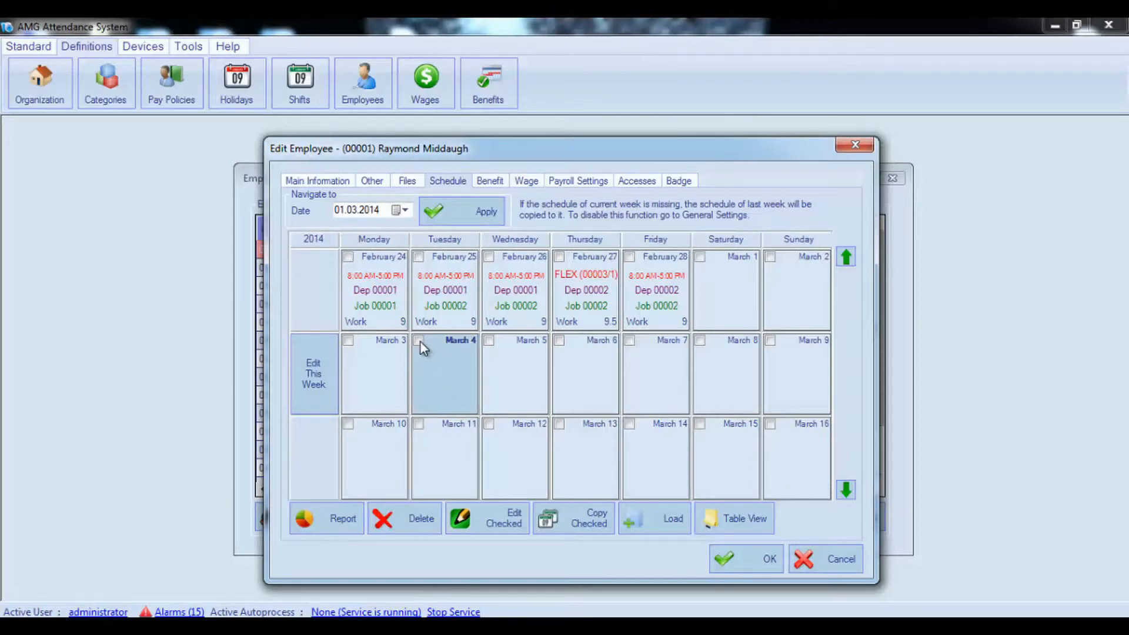
click(489, 341)
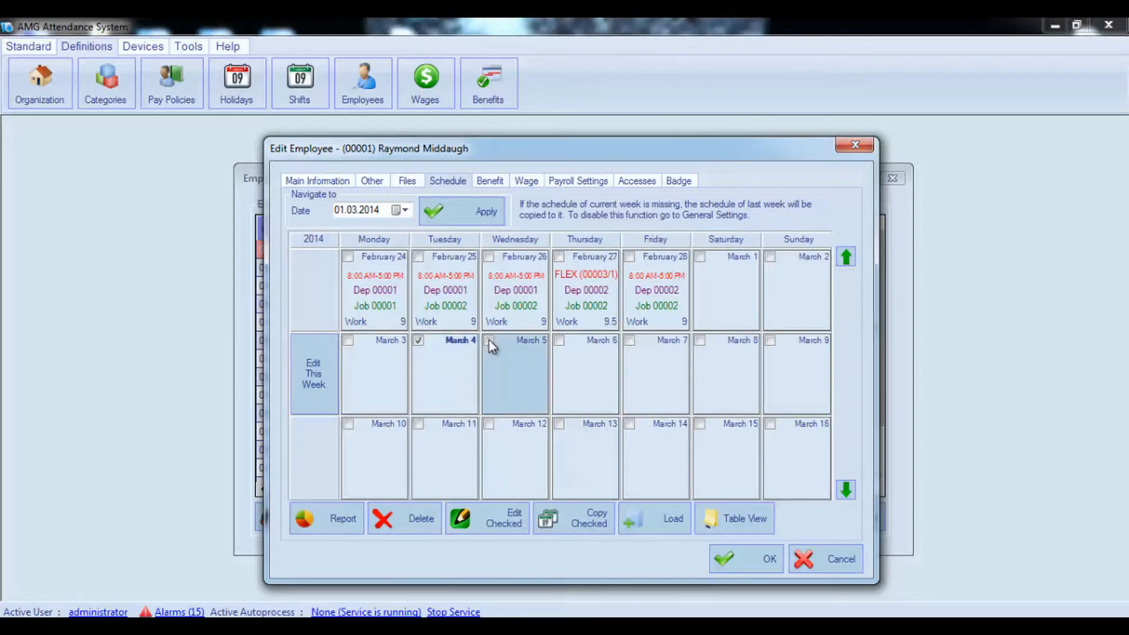
click(559, 341)
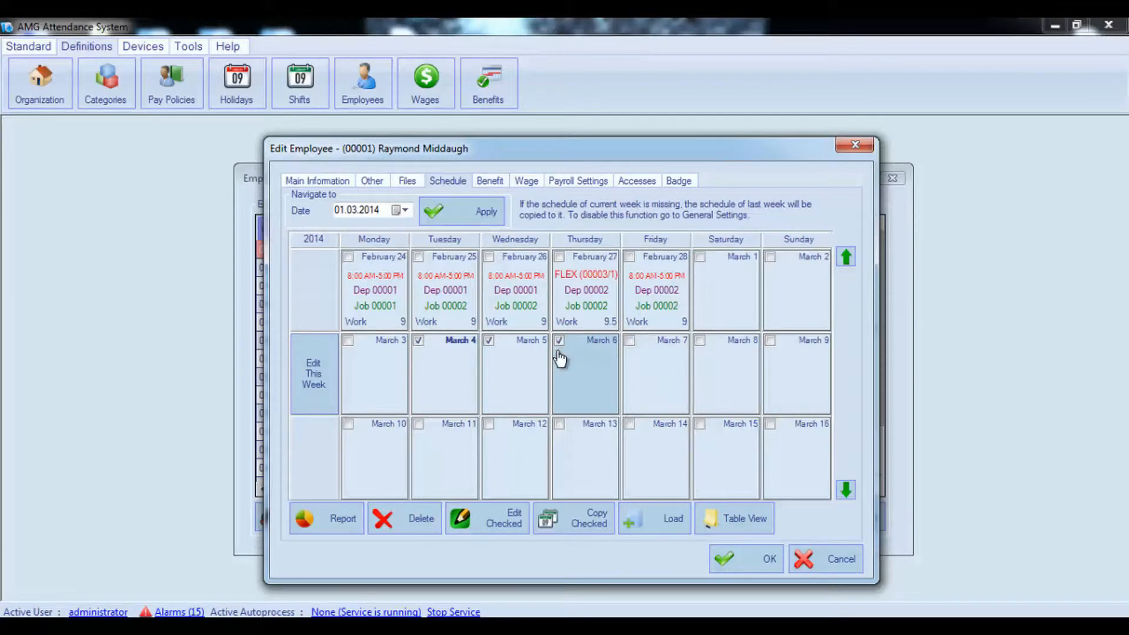
click(496, 522)
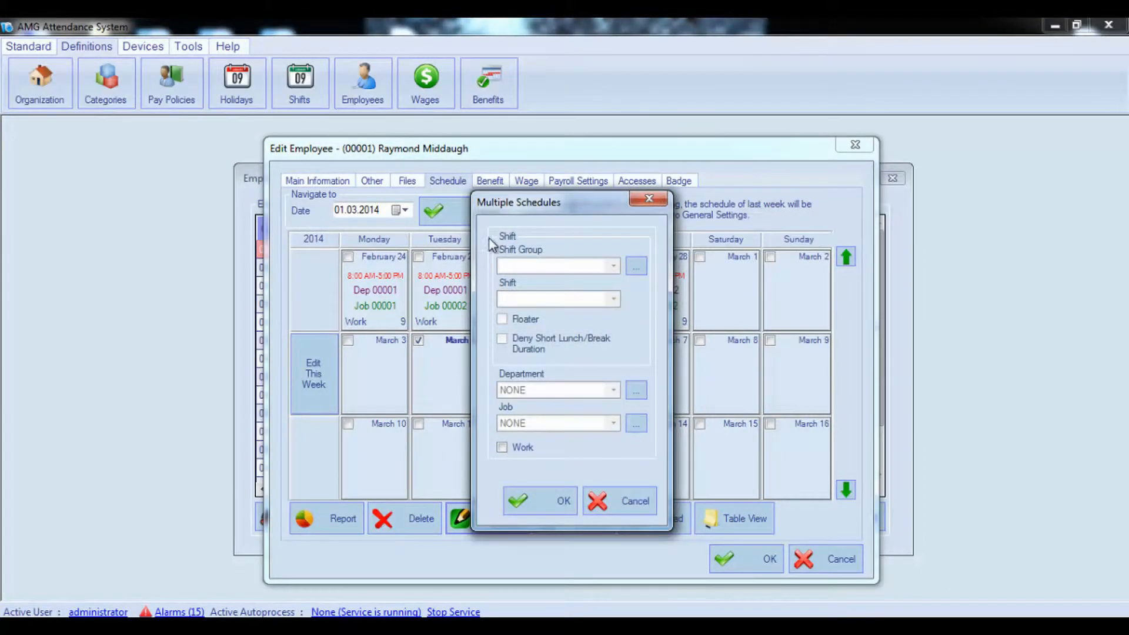
click(503, 448)
click(605, 268)
click(594, 283)
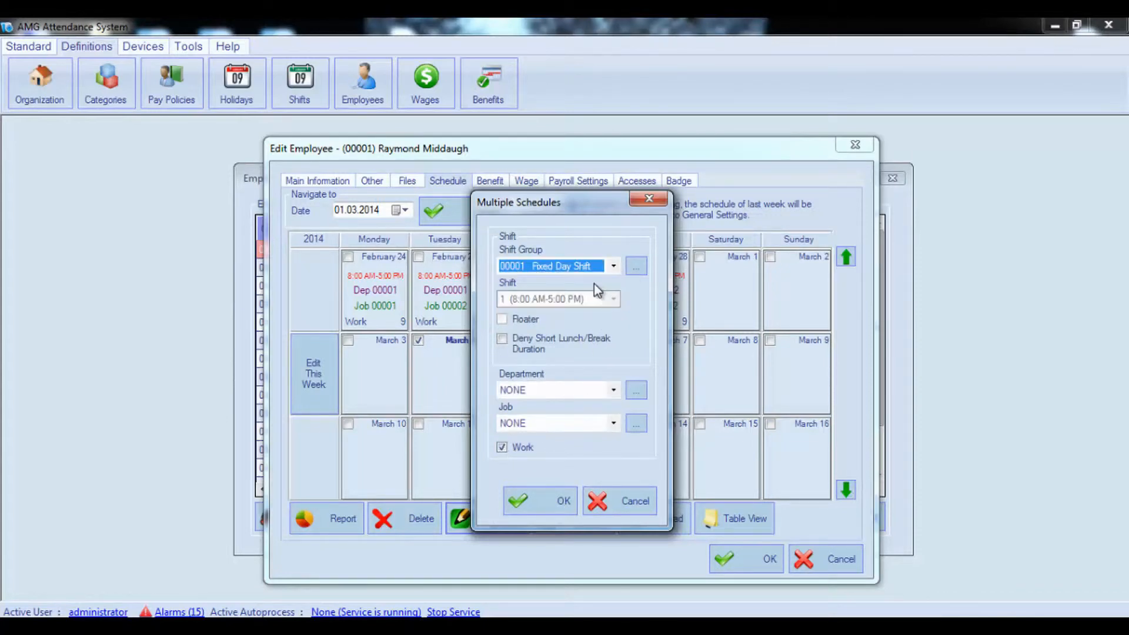
Step: Assign department 00001 Management and job 00001 General Manager to the three selected days and save the schedules
click(613, 391)
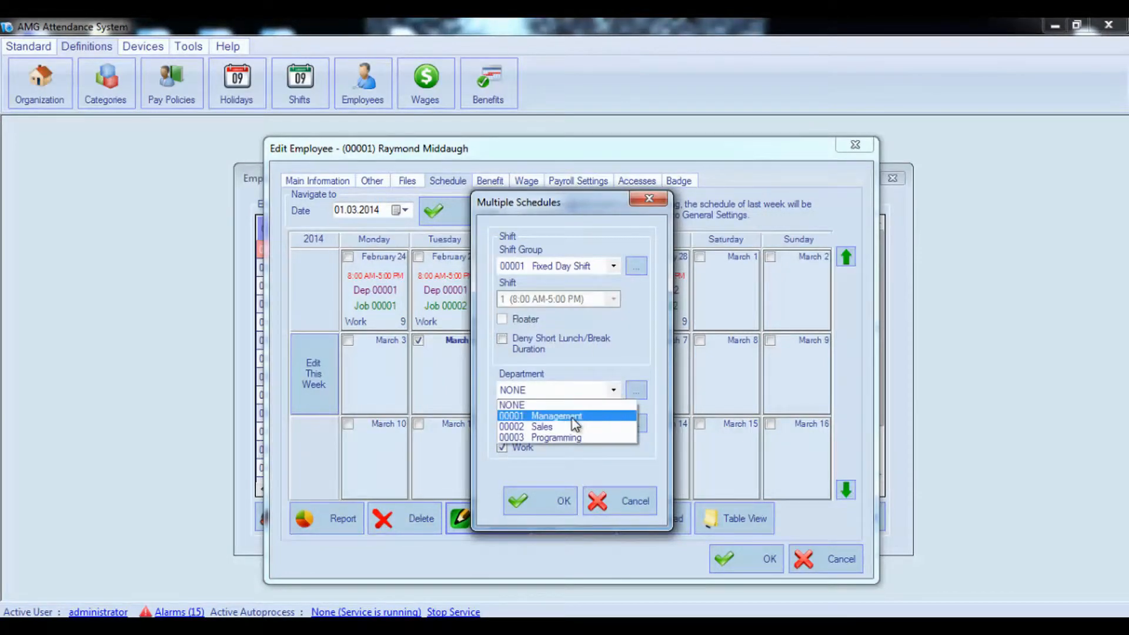
click(579, 412)
click(614, 424)
click(570, 448)
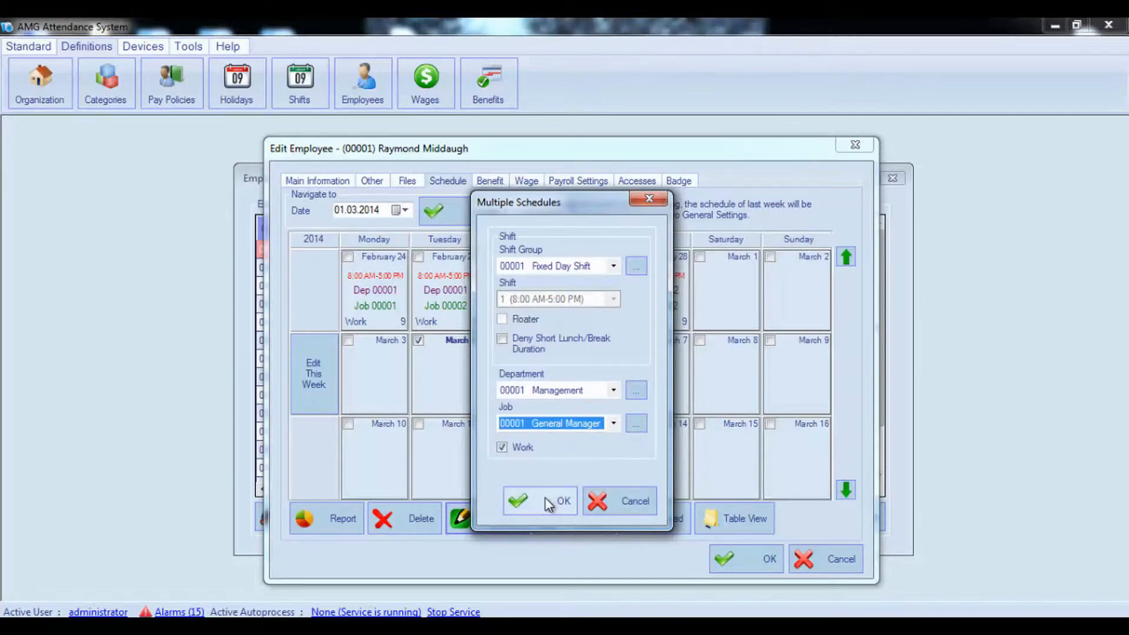
click(550, 501)
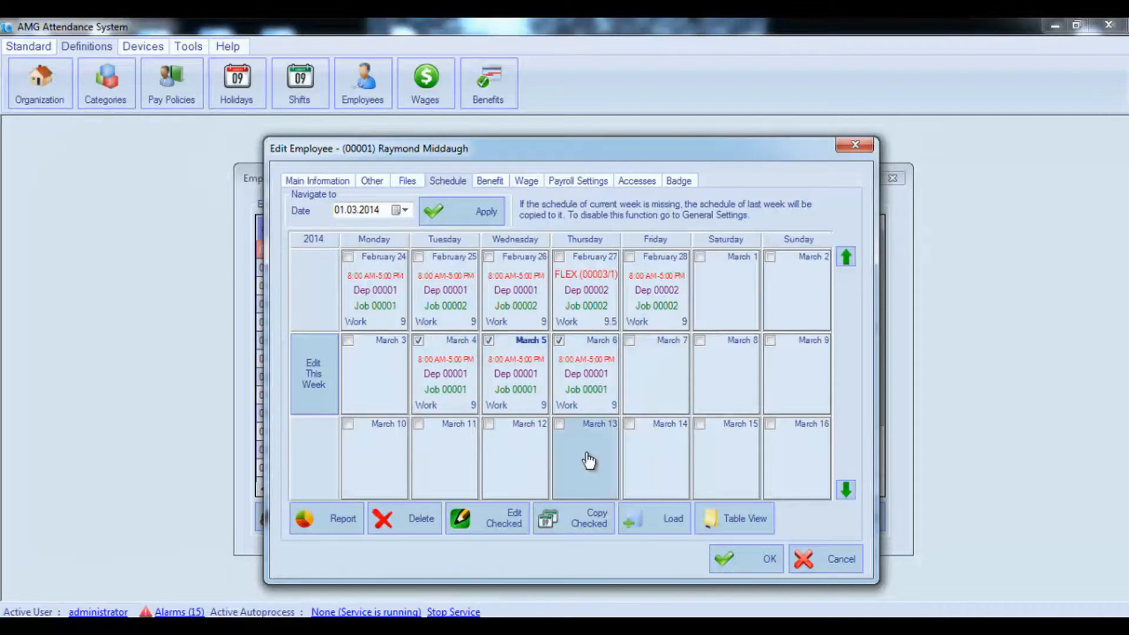
Step: Copy the checked March 4–6 schedules to the days starting 11.03.2014, and uncheck the source days
click(591, 519)
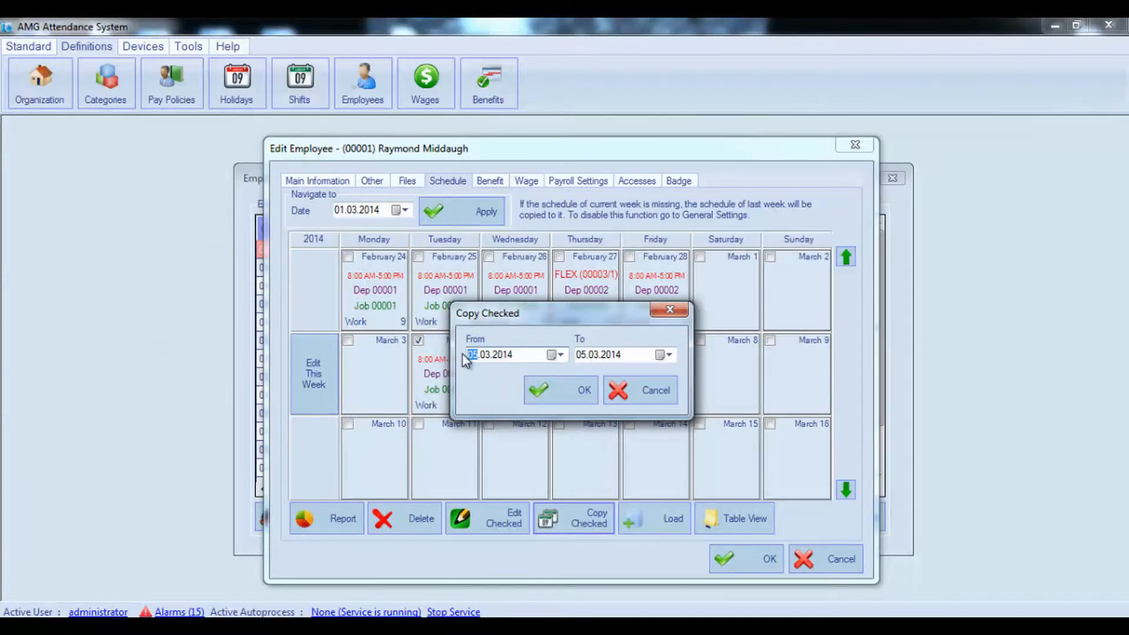
click(578, 354)
text(11)
click(549, 390)
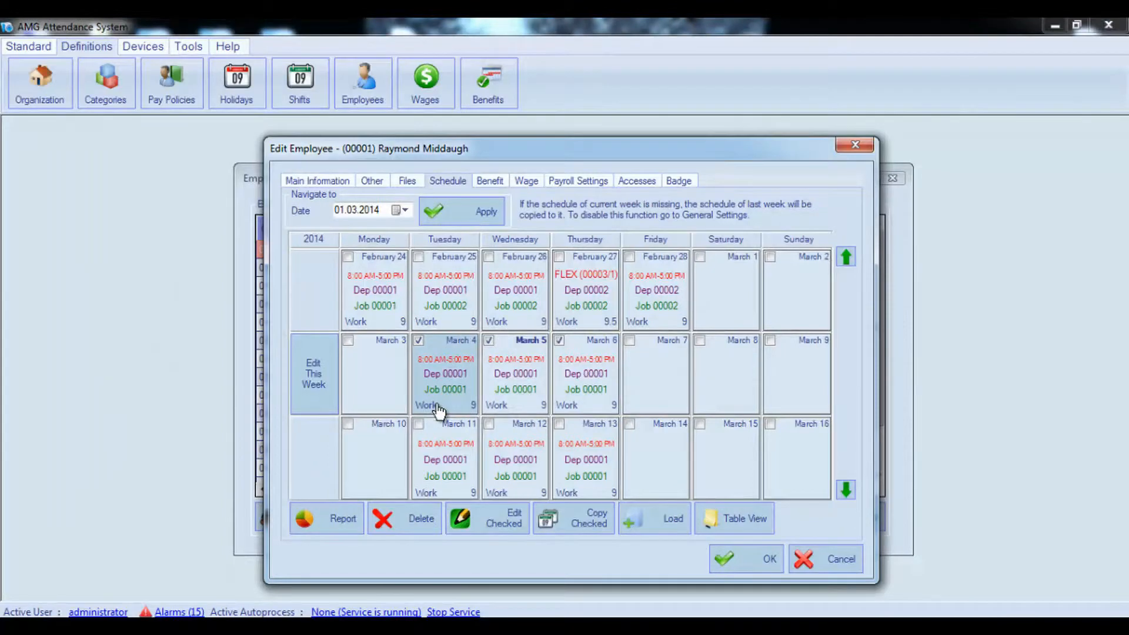
click(418, 339)
click(488, 340)
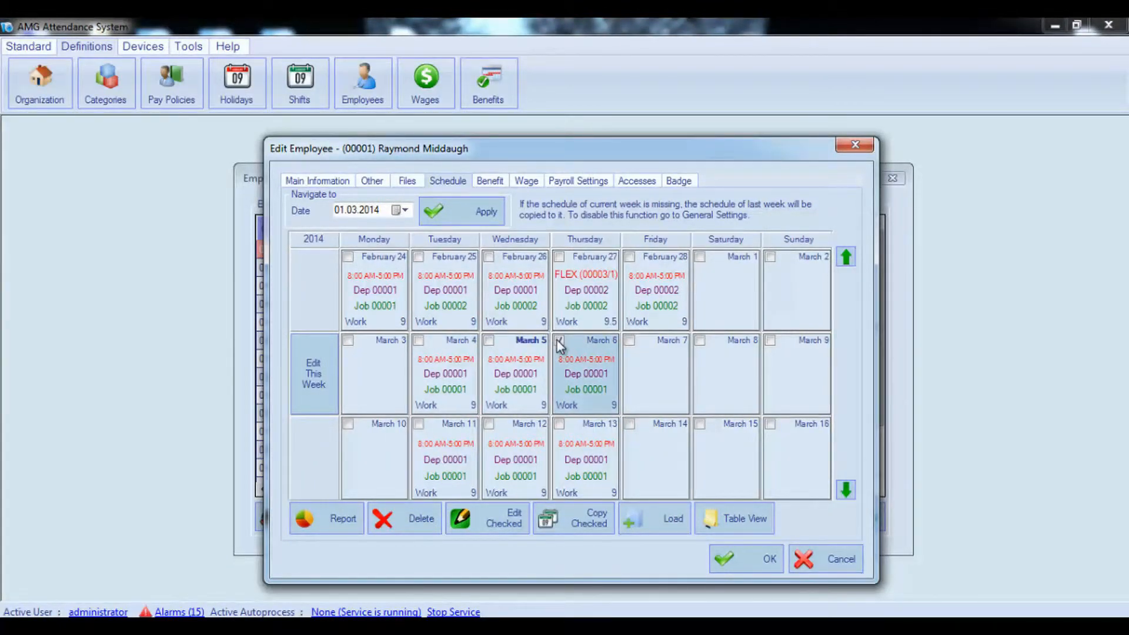
click(558, 341)
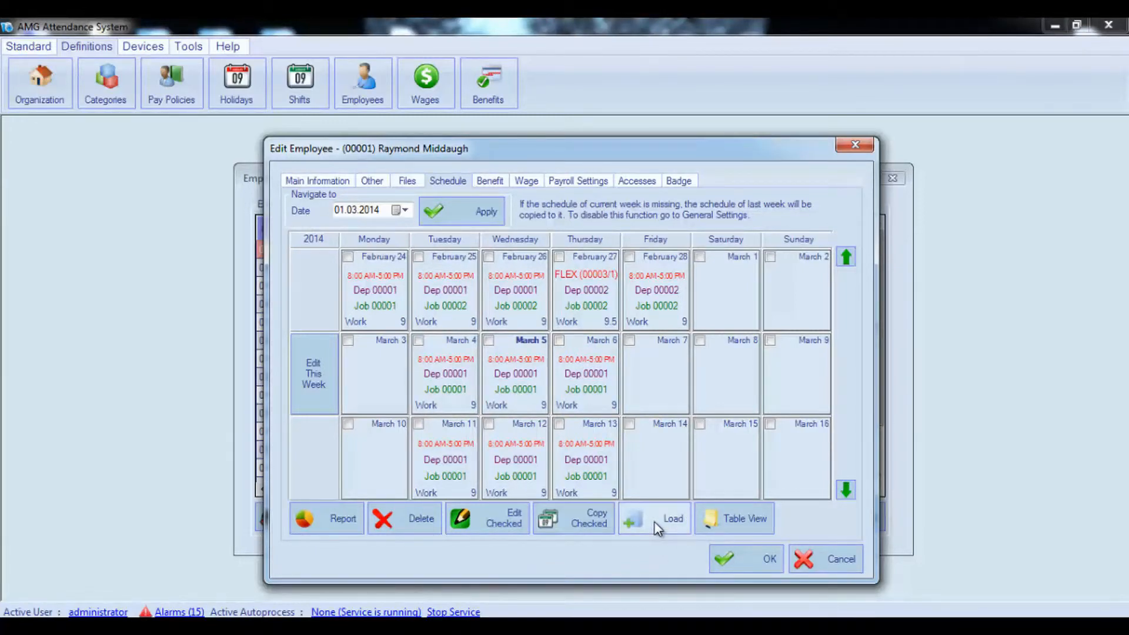
Step: Load the second listed employee's schedule as a template with Work and Job but without Department, starting 03.03.2014 and with an end date enabled
click(653, 522)
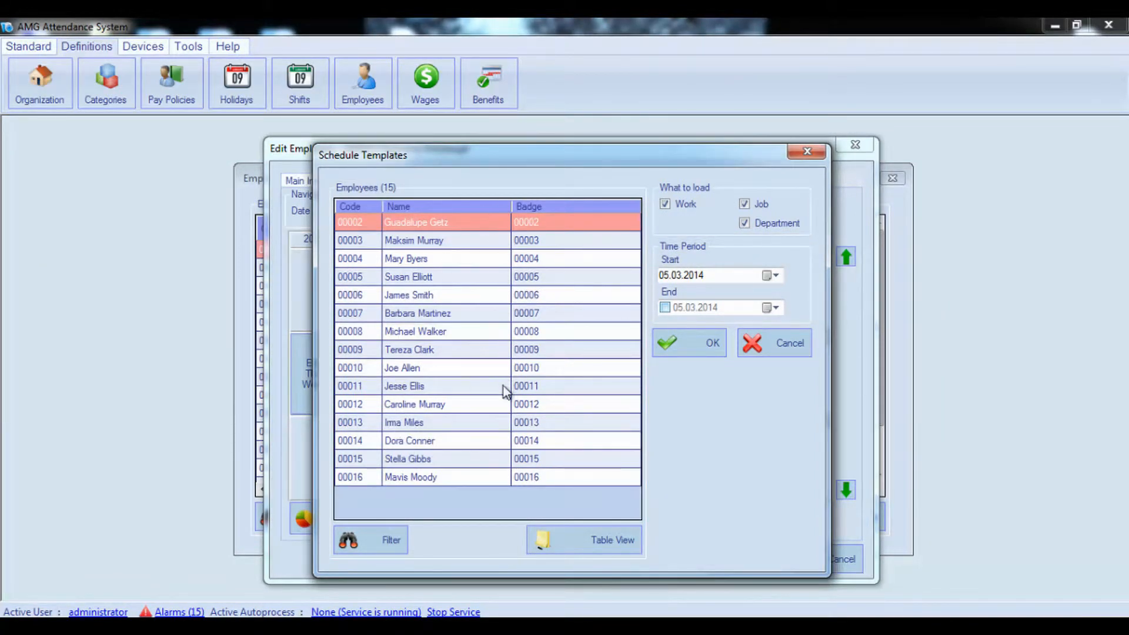
click(435, 242)
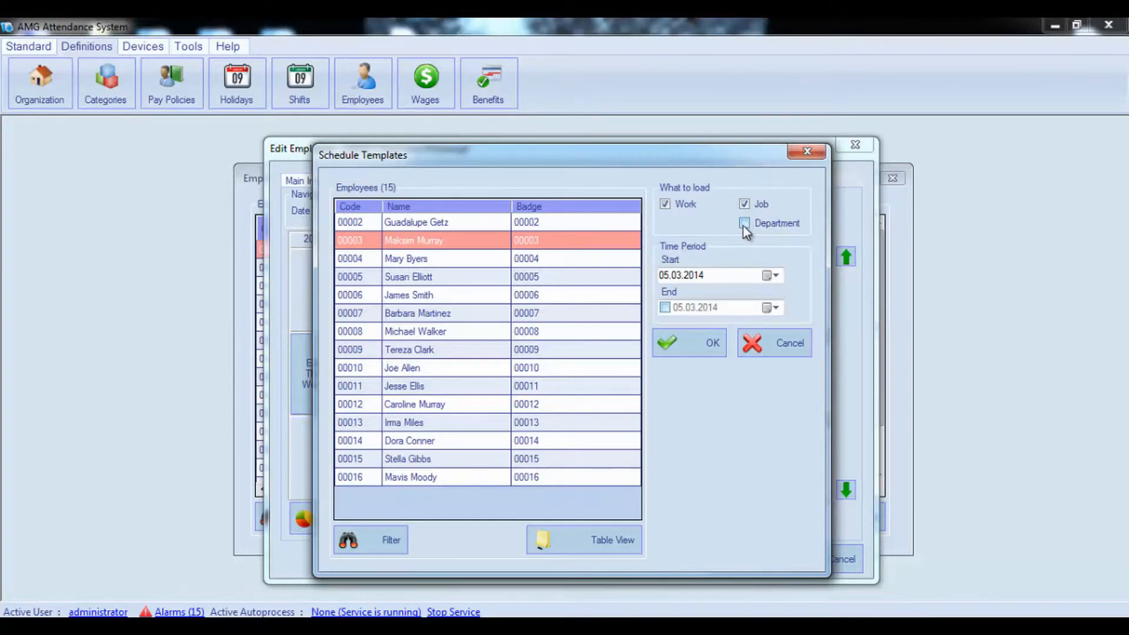
click(665, 275)
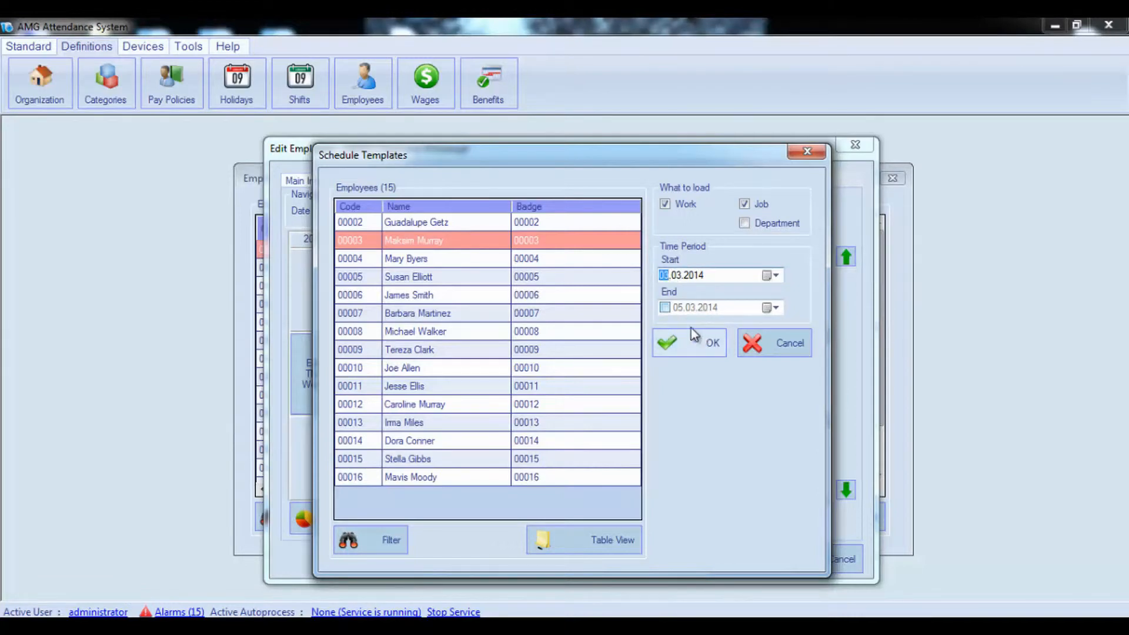
click(665, 308)
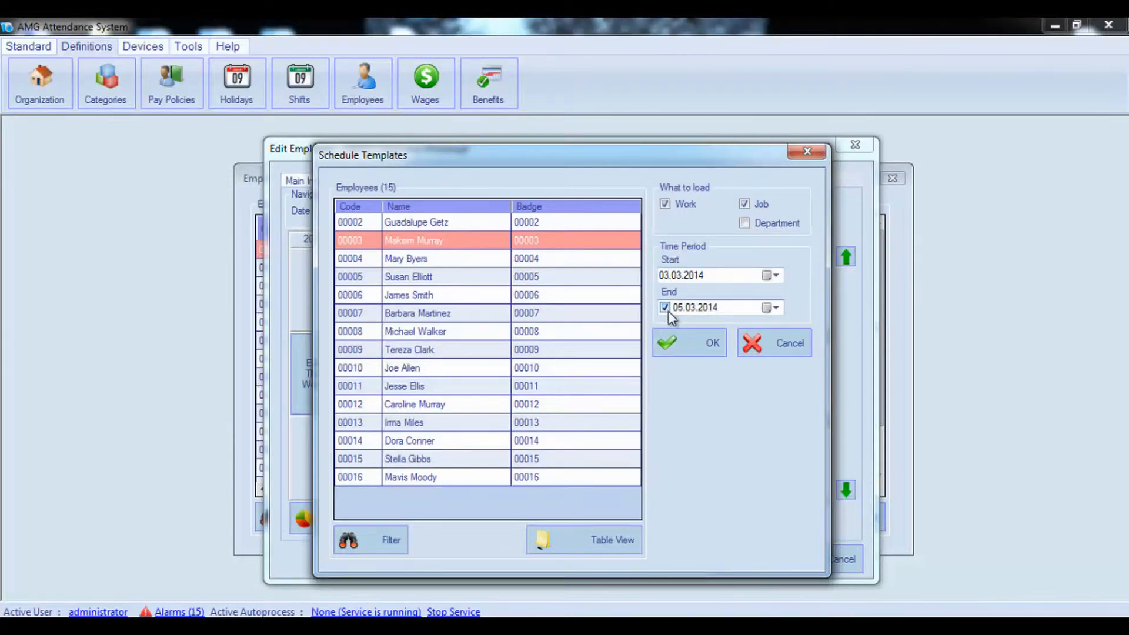
click(679, 308)
click(699, 349)
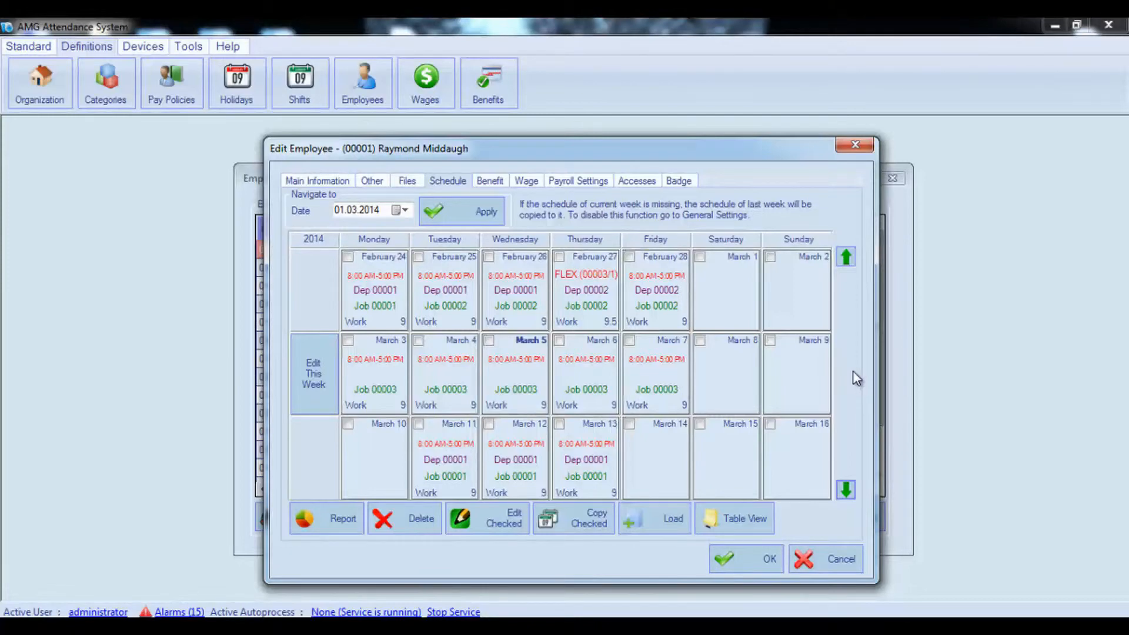
Step: Save the employee record, close the employee list, and enable the rotating schedule option in the general settings
click(766, 567)
click(873, 529)
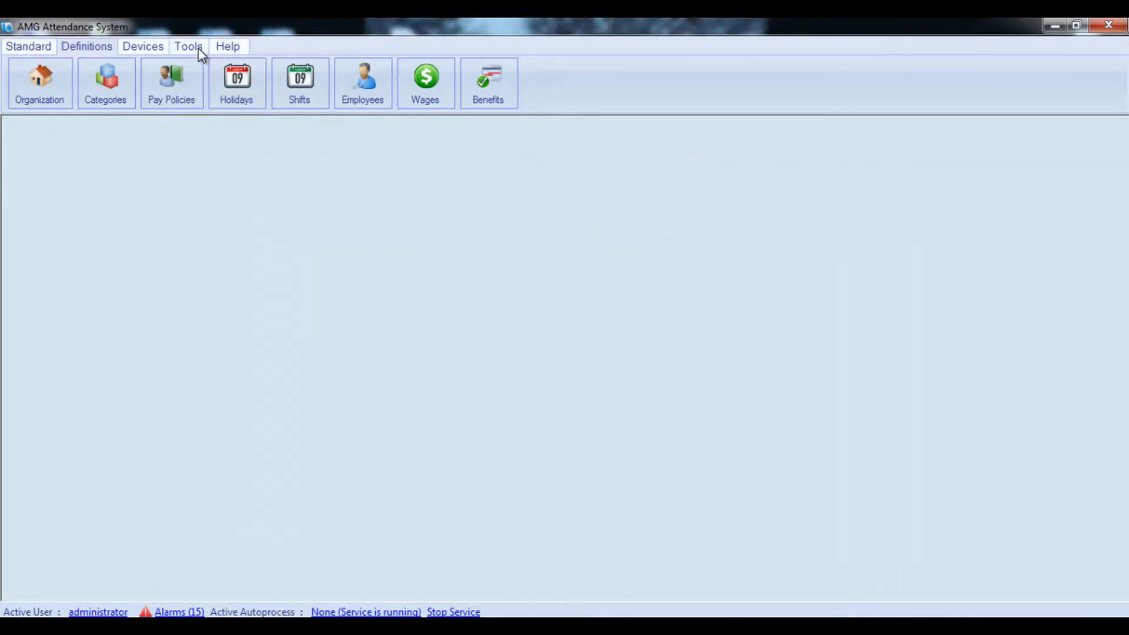
click(199, 49)
click(337, 91)
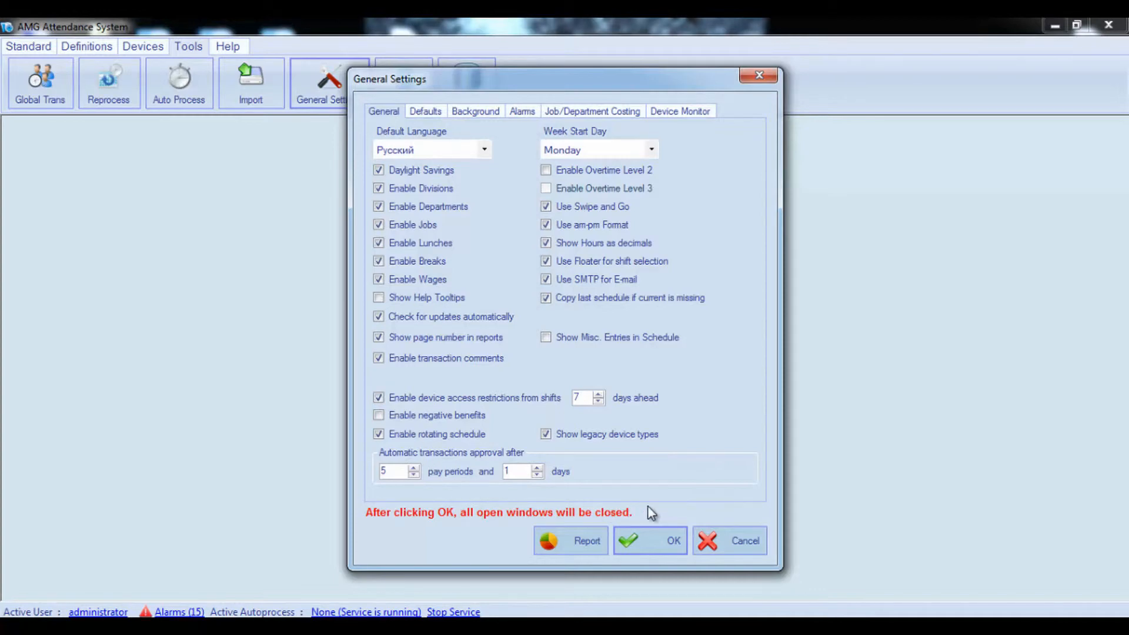
click(648, 540)
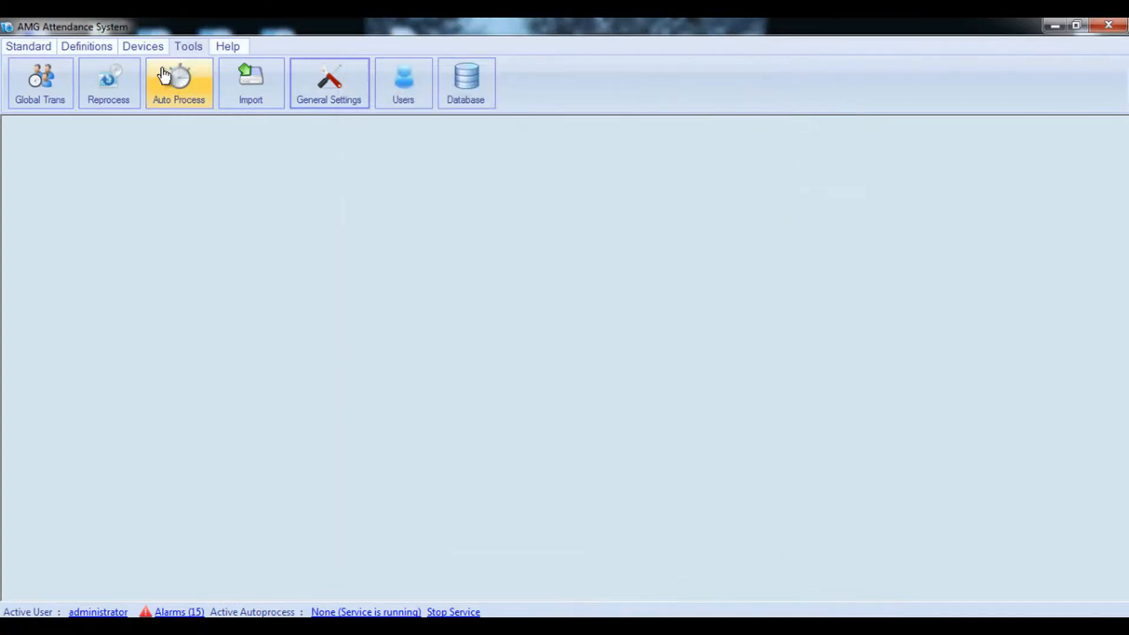
Step: Reopen the first listed employee's record and show the schedule calendar
click(98, 47)
click(357, 100)
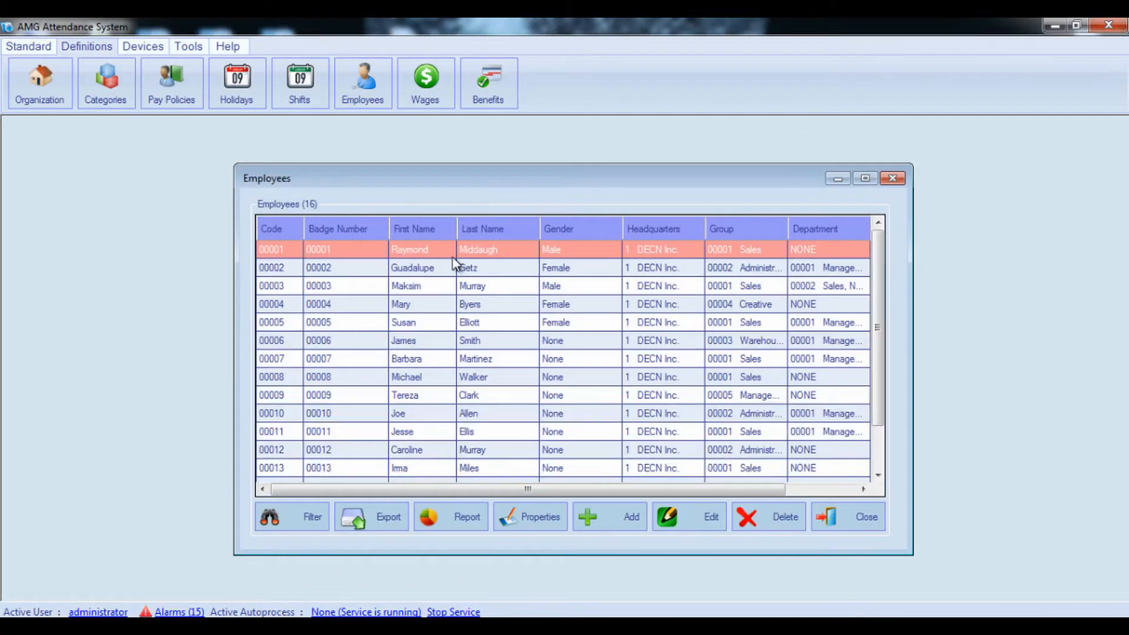
double_click(462, 243)
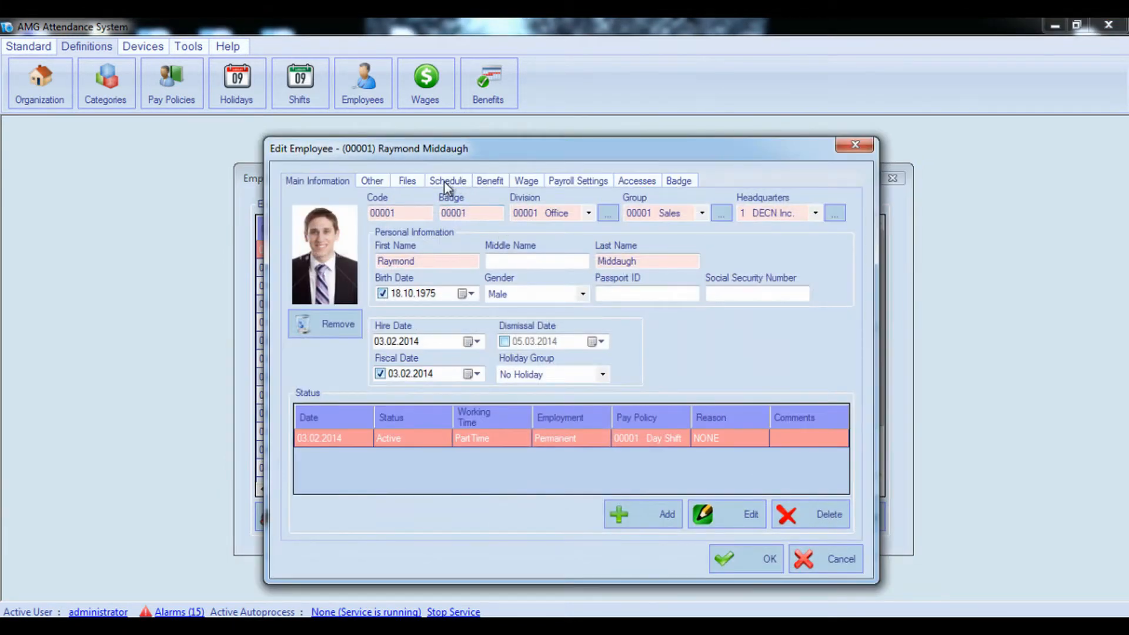
click(445, 181)
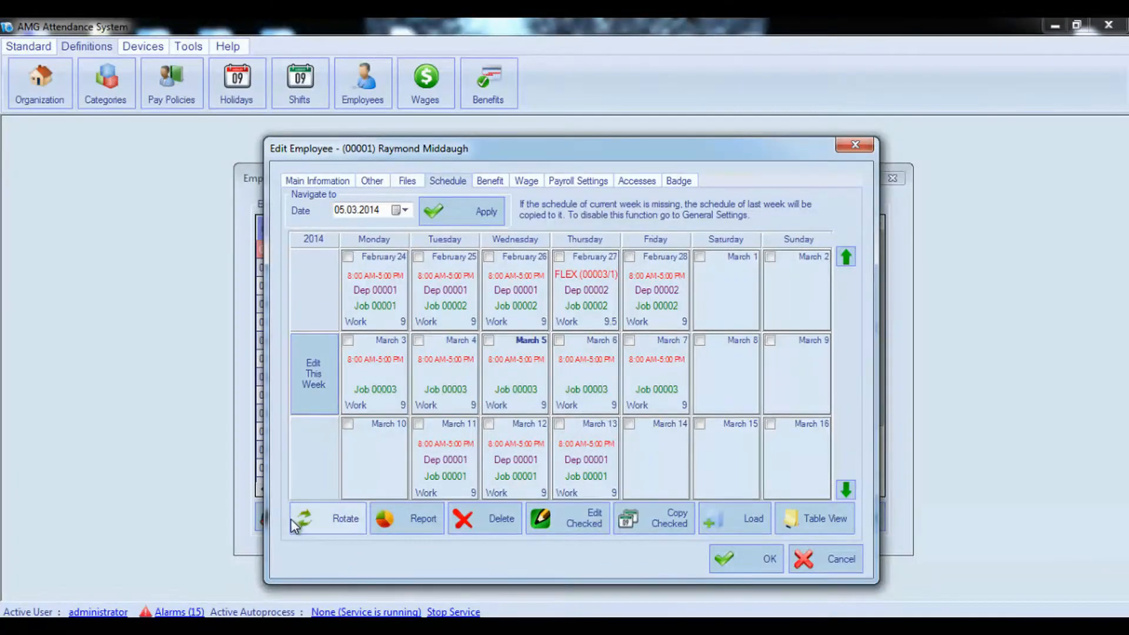
Step: Delete the February 26 and February 27 schedules, and uncheck both days
click(489, 257)
click(560, 256)
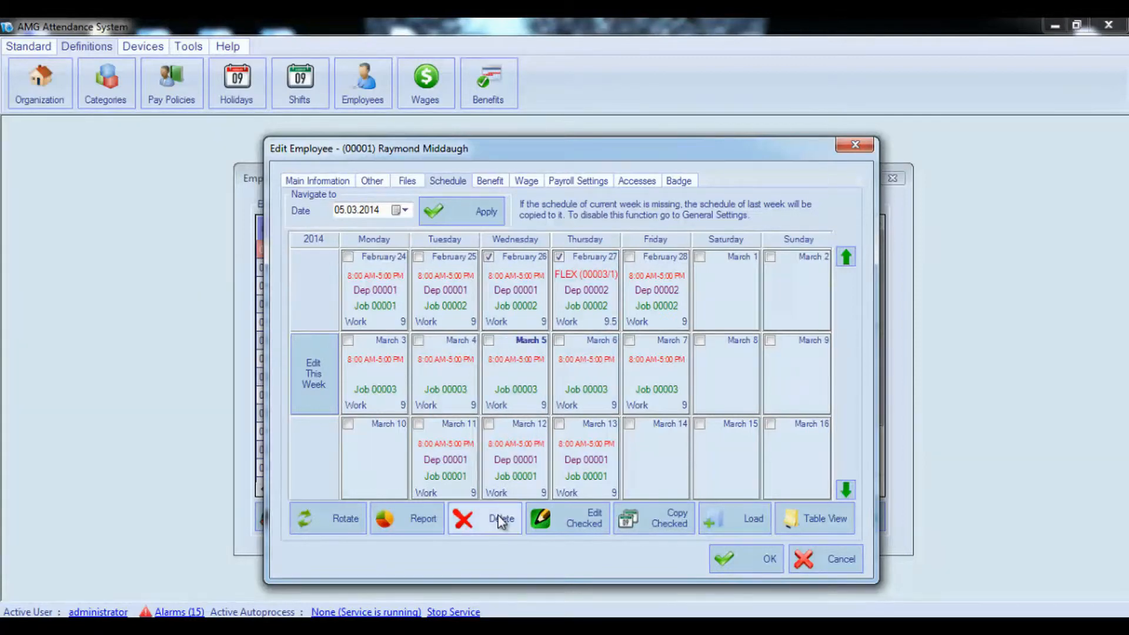
click(463, 518)
click(541, 355)
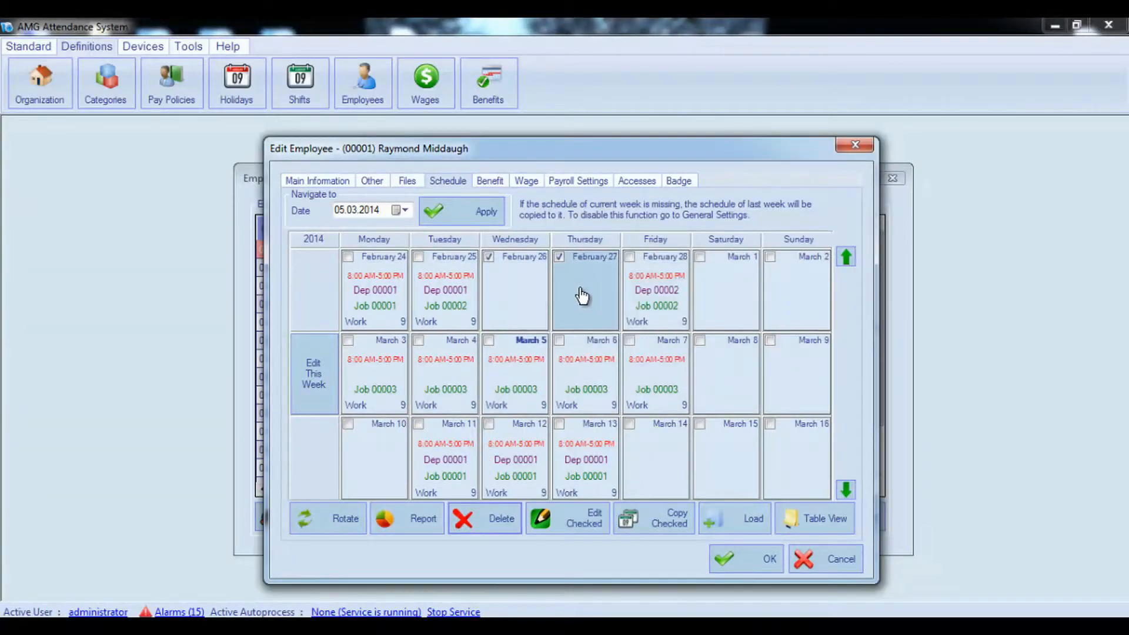
click(559, 256)
click(489, 257)
Step: Apply a rotating schedule that uses the February 24–27 days as its template, starting from 28.02.2014
click(332, 532)
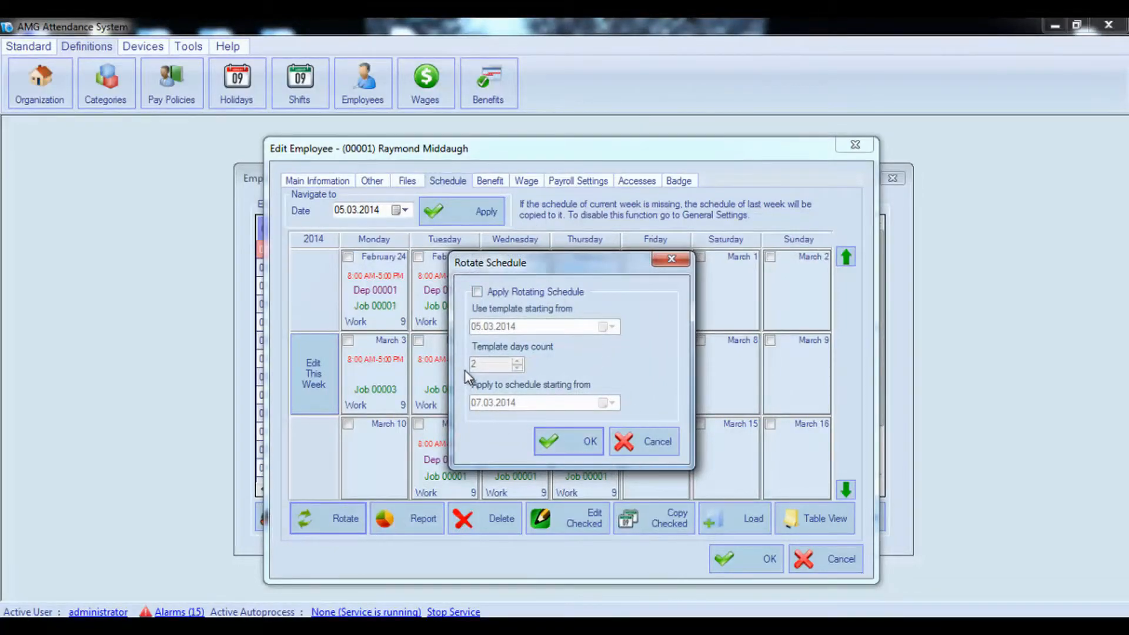
click(478, 292)
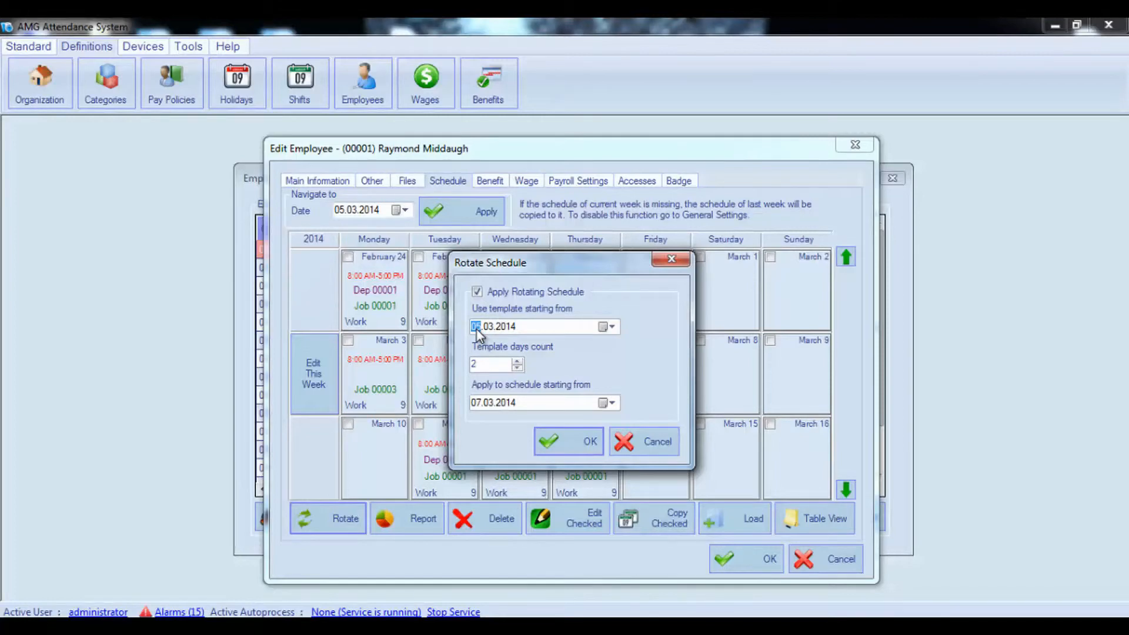
text(24)
click(491, 368)
click(472, 404)
text(28)
key(Down)
click(588, 452)
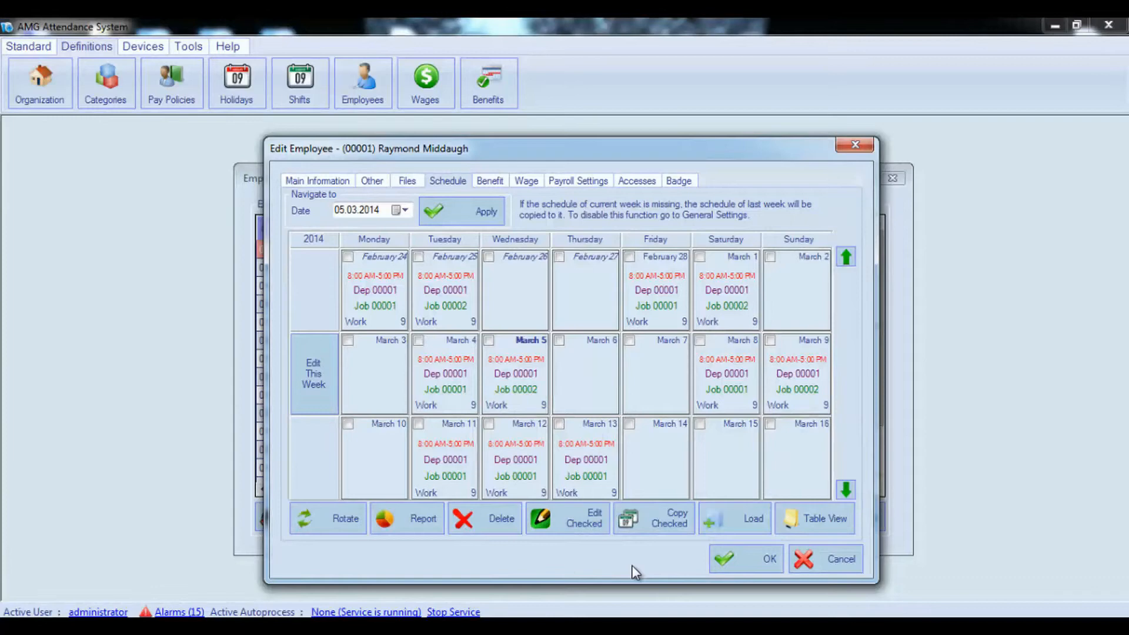
Step: Save the employee record, close the employee list, and open the Scheduling window for all employees
click(730, 566)
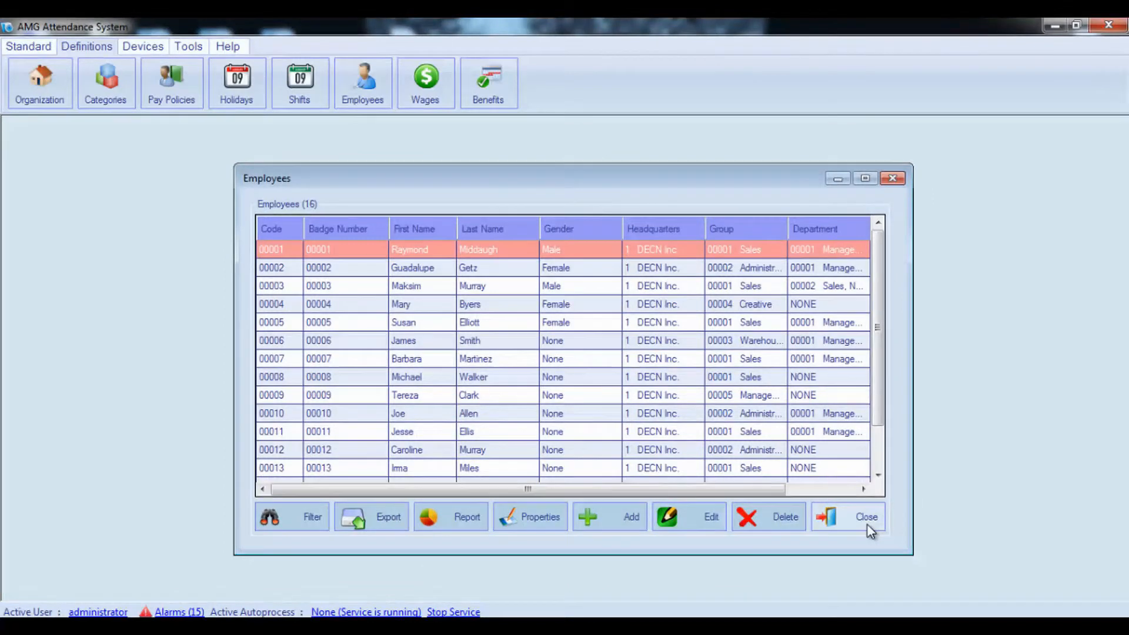
click(866, 517)
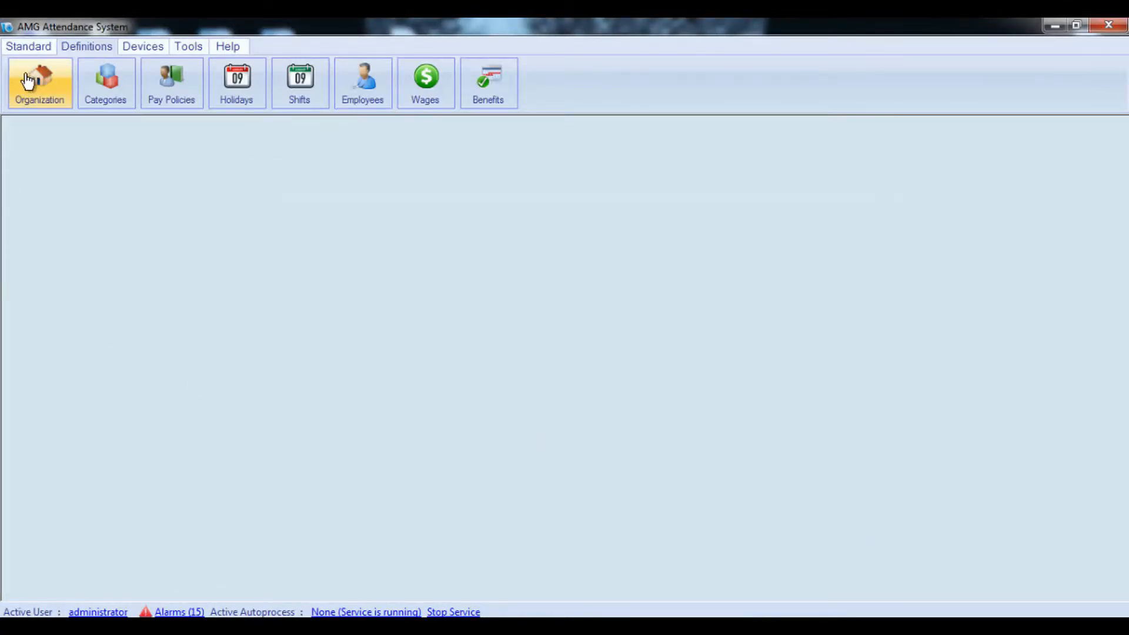
click(39, 47)
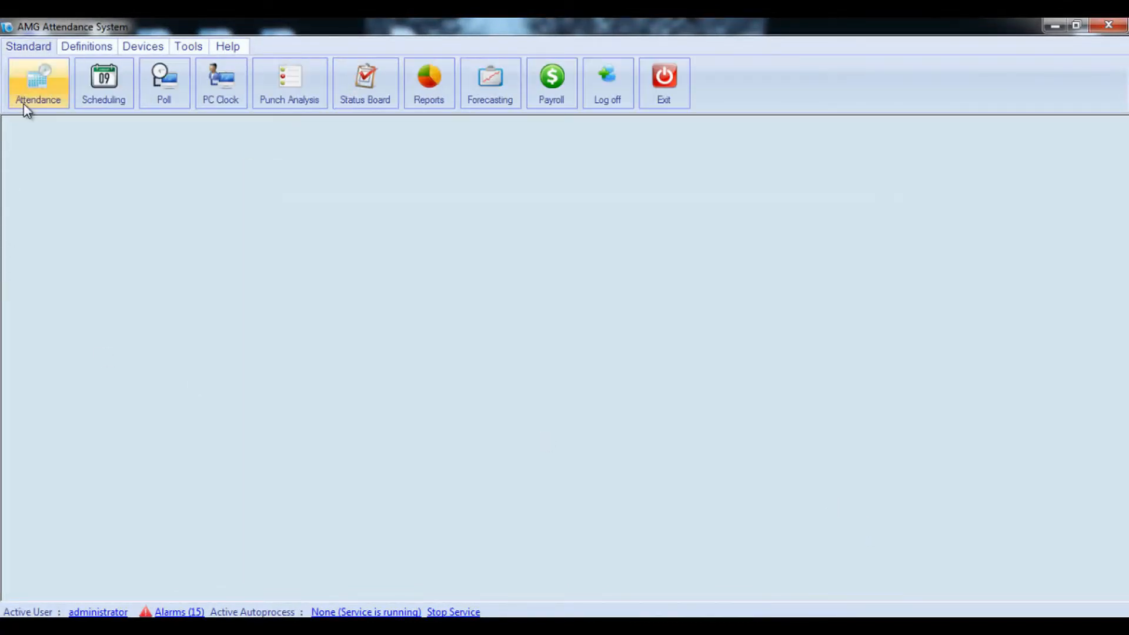
click(115, 100)
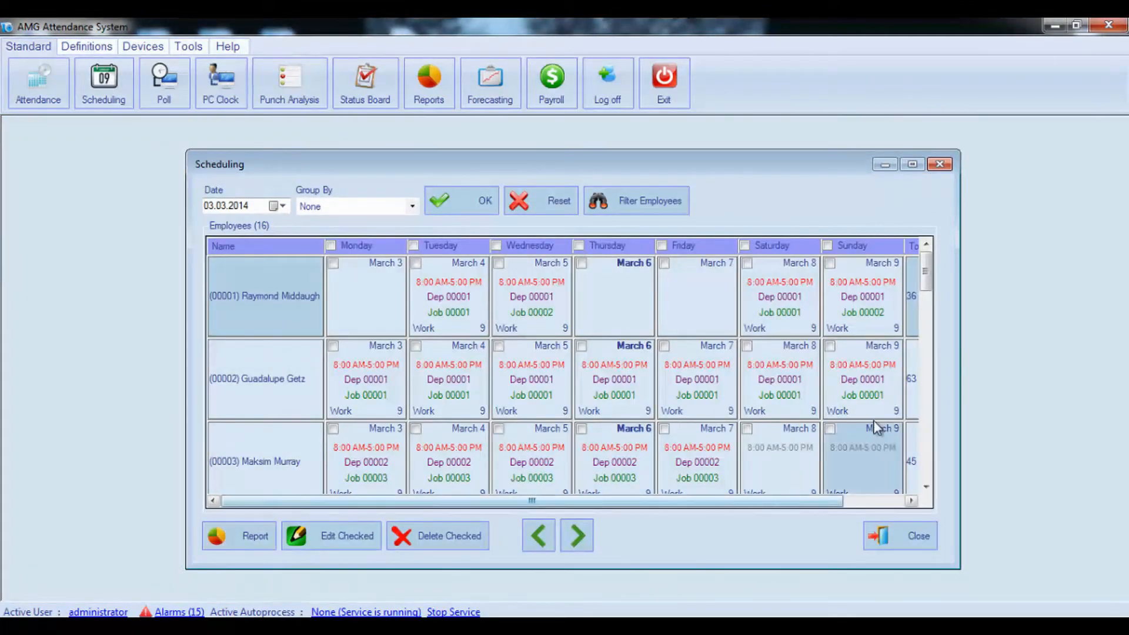
Step: Browse the employees' schedules one week back and forward, go to 01.03.2014, and advance to the following week
drag(926, 266, 900, 289)
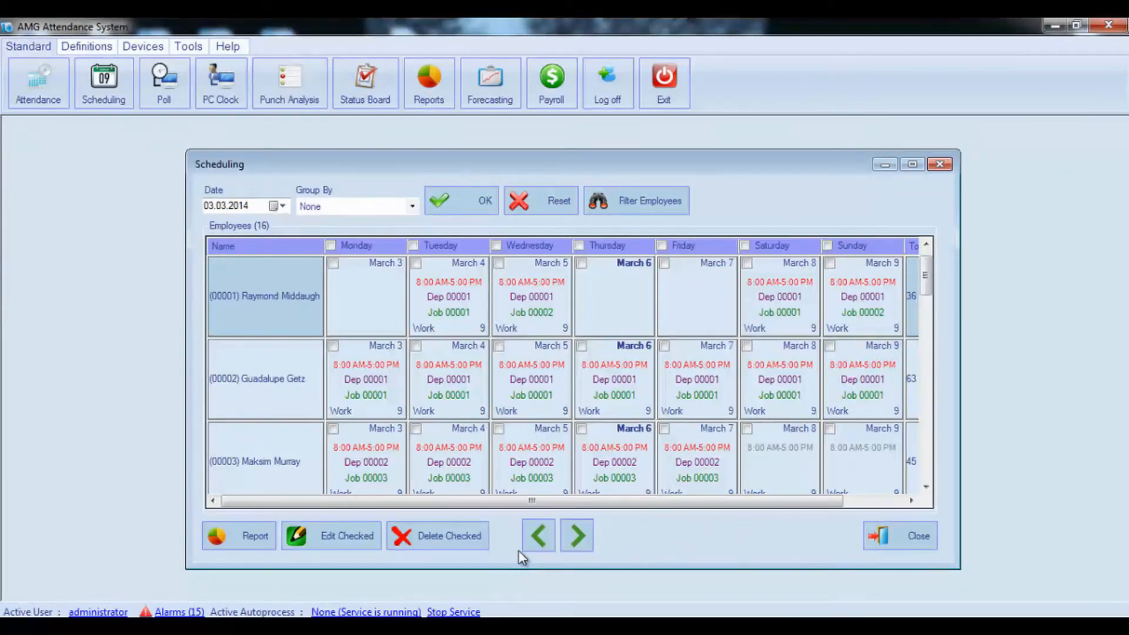
click(538, 545)
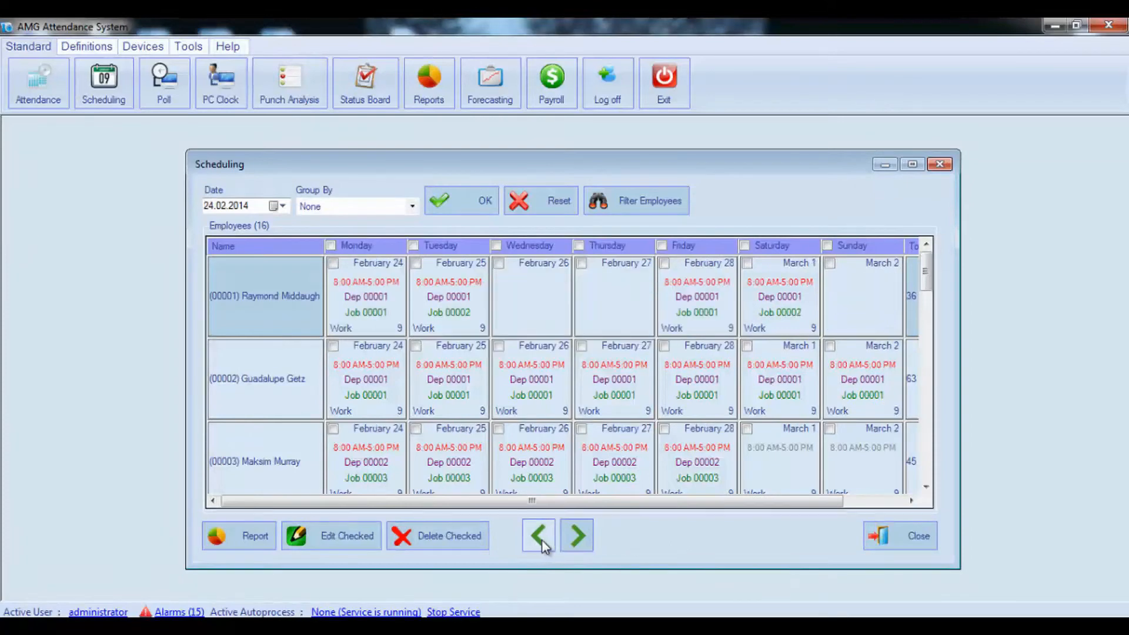
click(576, 538)
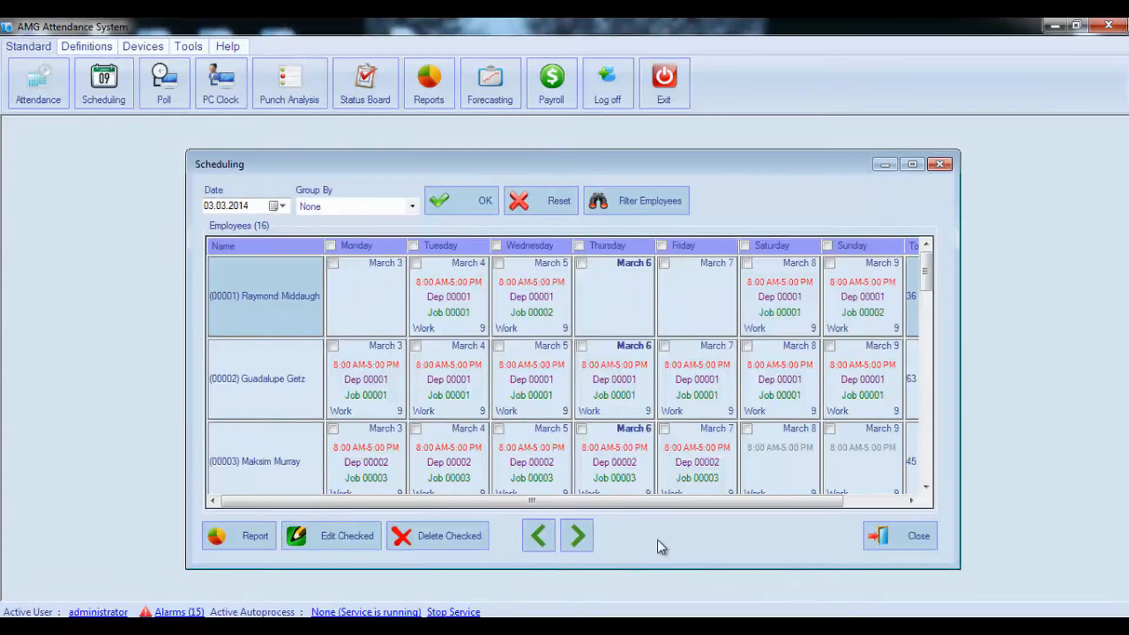
click(283, 206)
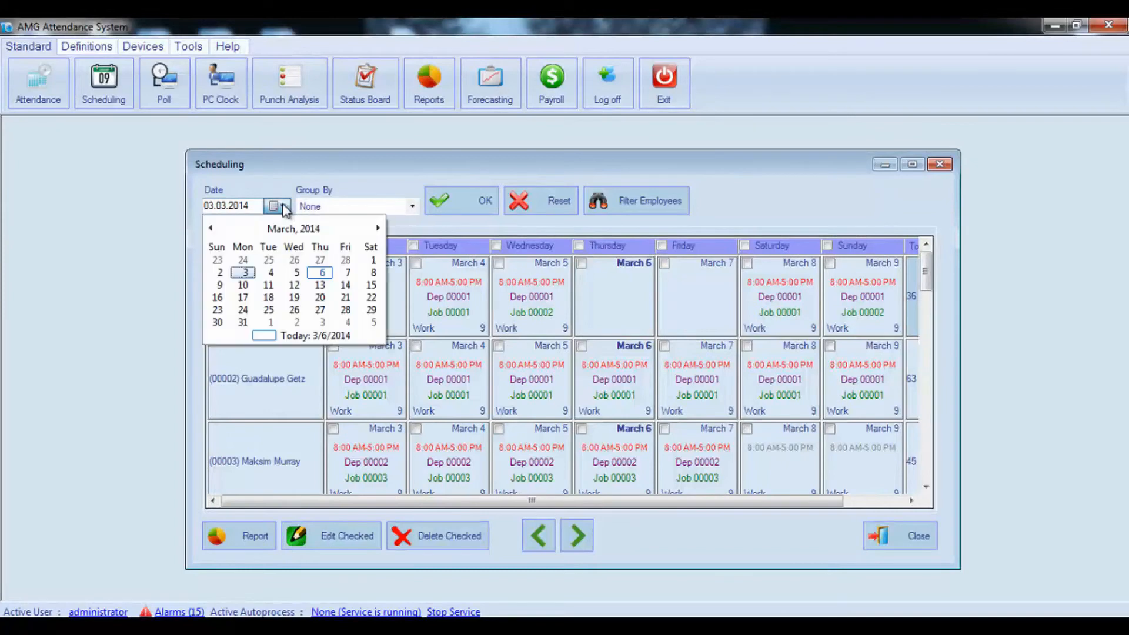
click(374, 261)
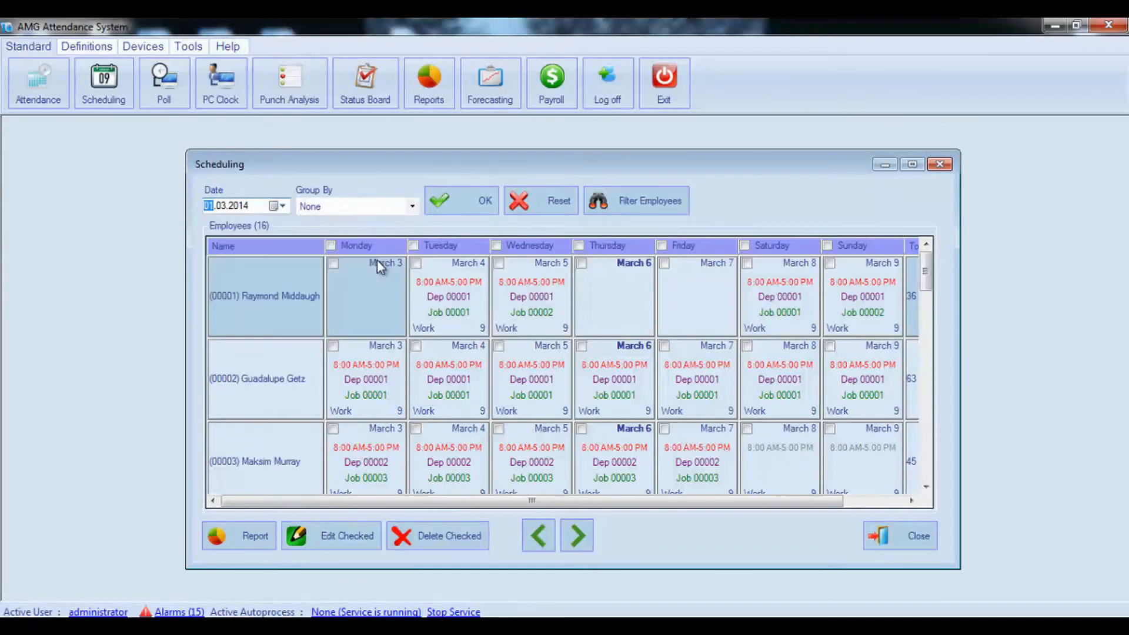
click(483, 206)
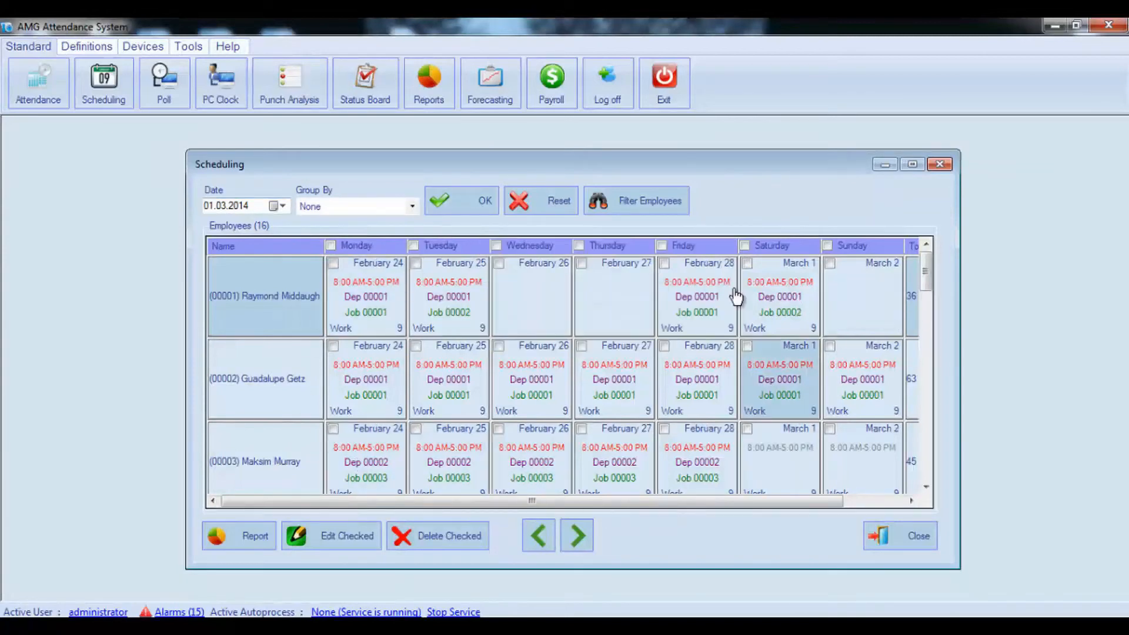
click(577, 536)
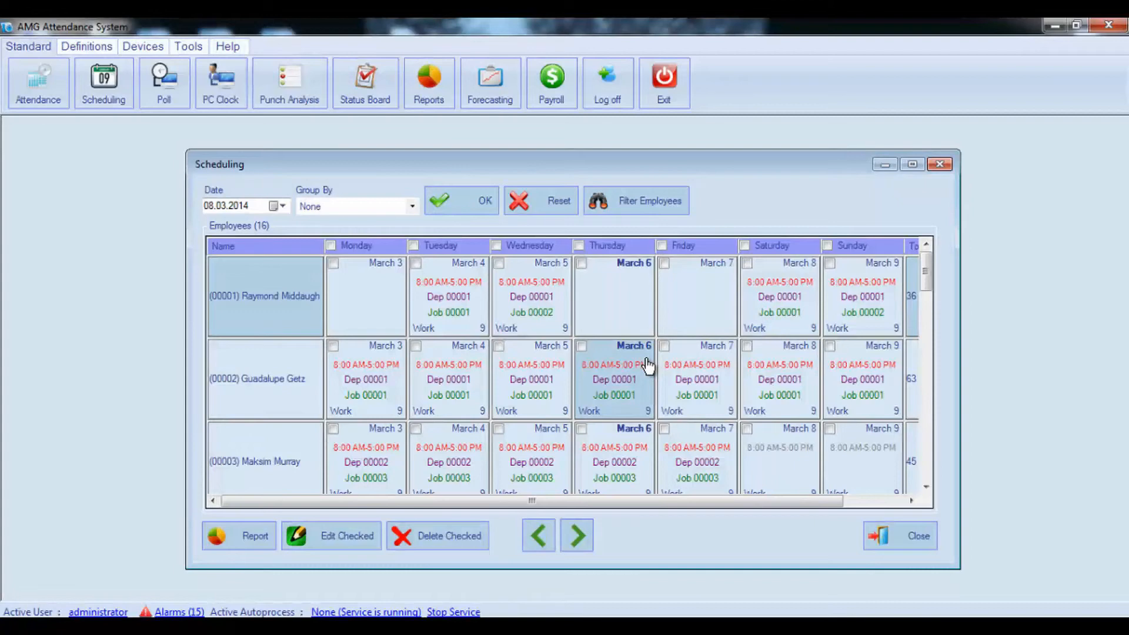
Step: Open the employee filter, uncheck and recheck all employees, and review the Status, Working Time and Employment choices
click(668, 213)
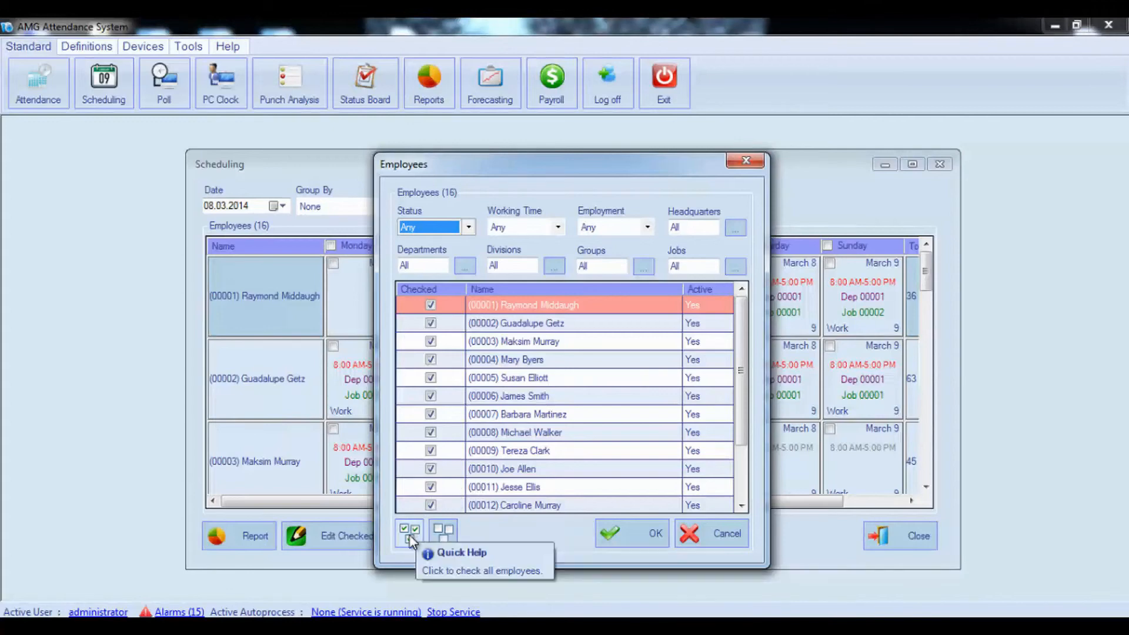
click(441, 534)
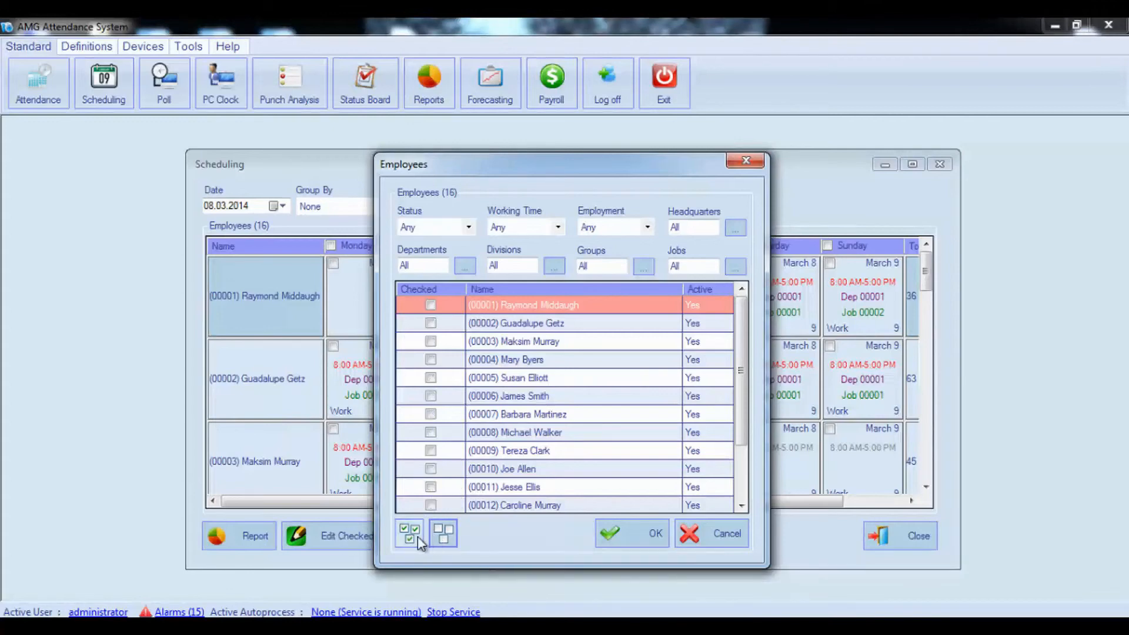
click(417, 536)
click(468, 227)
click(469, 227)
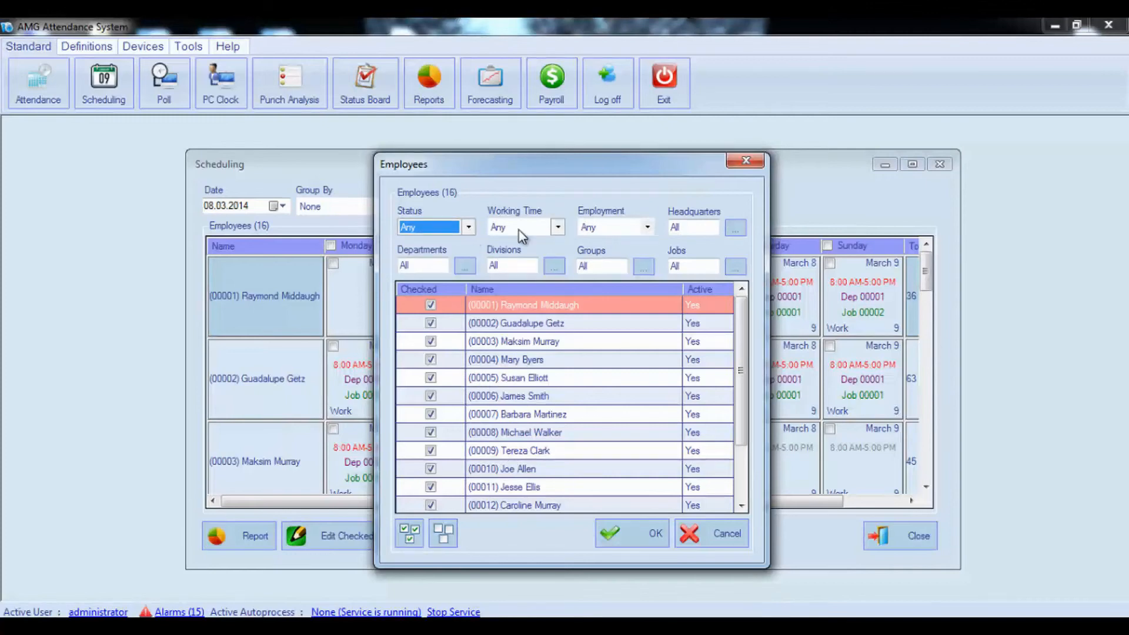
click(557, 227)
click(559, 227)
click(647, 227)
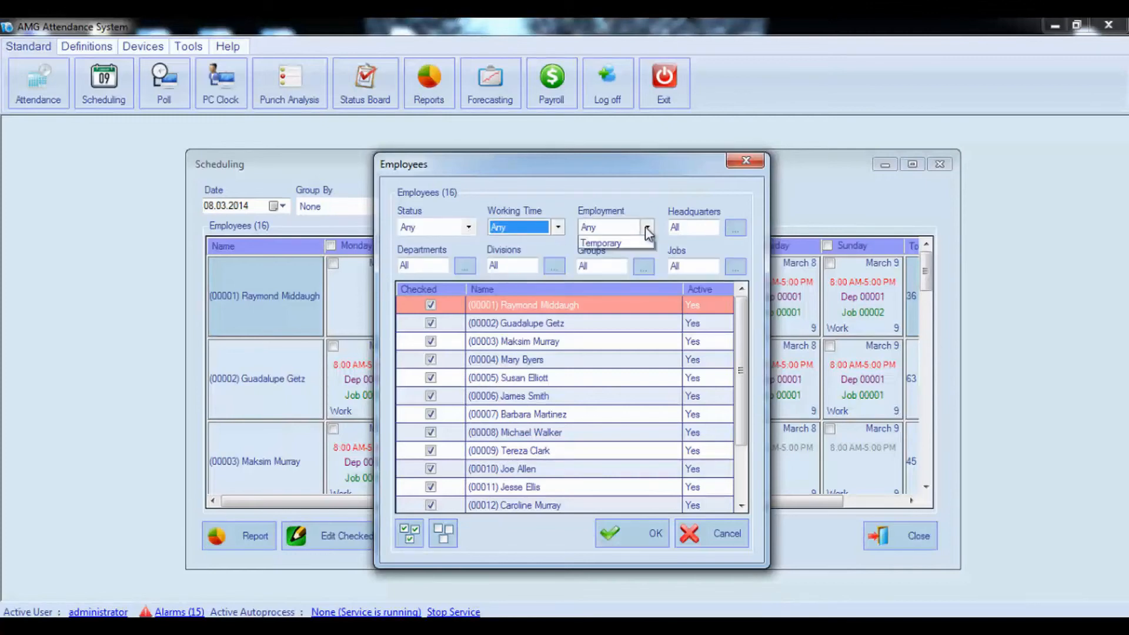
click(647, 227)
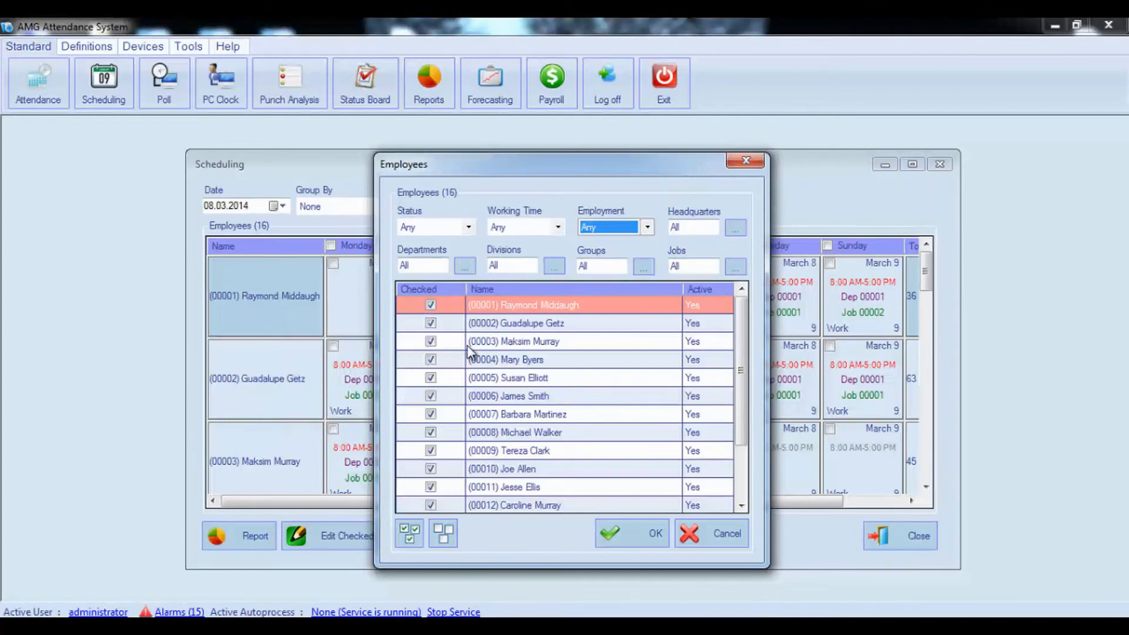
Step: Filter the scheduling list to employees of department 00001 Management only
click(465, 268)
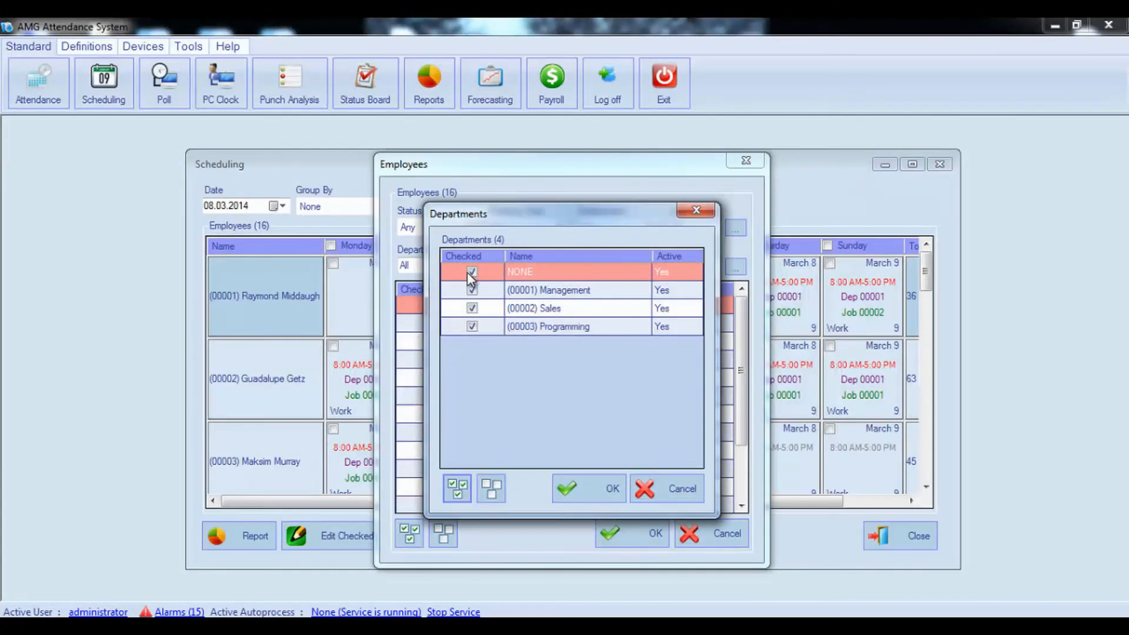
click(491, 489)
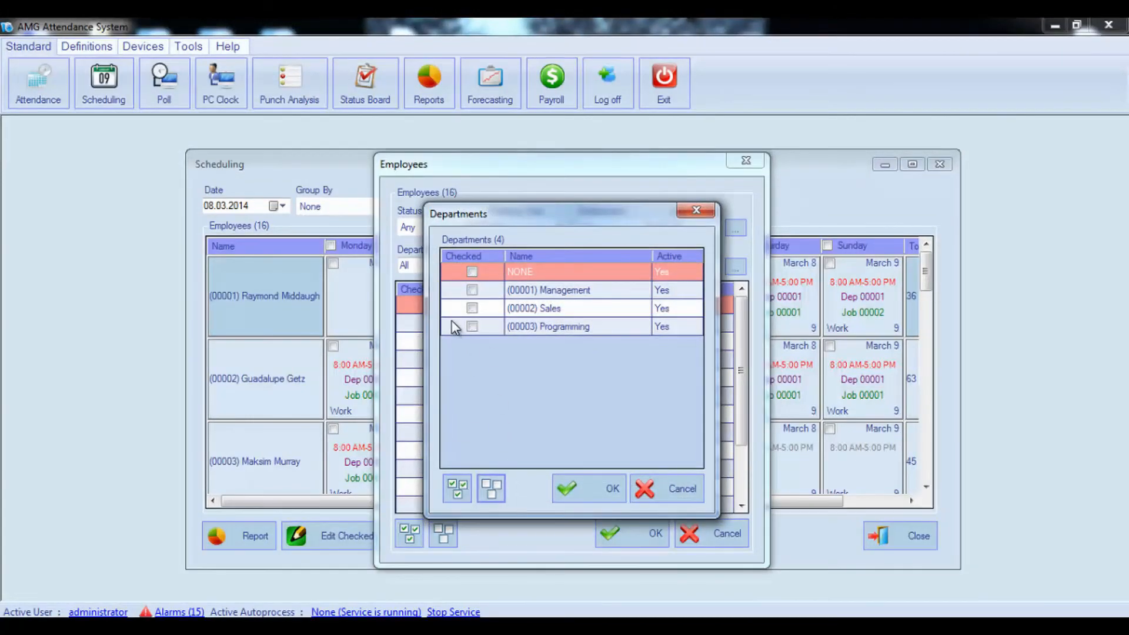
click(471, 289)
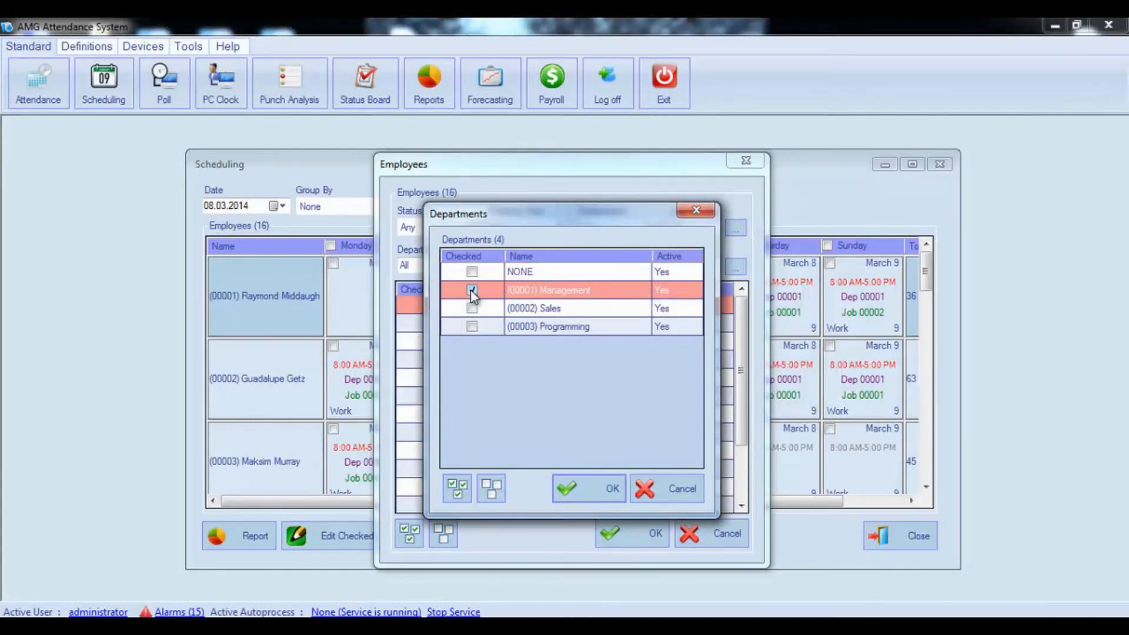
click(604, 488)
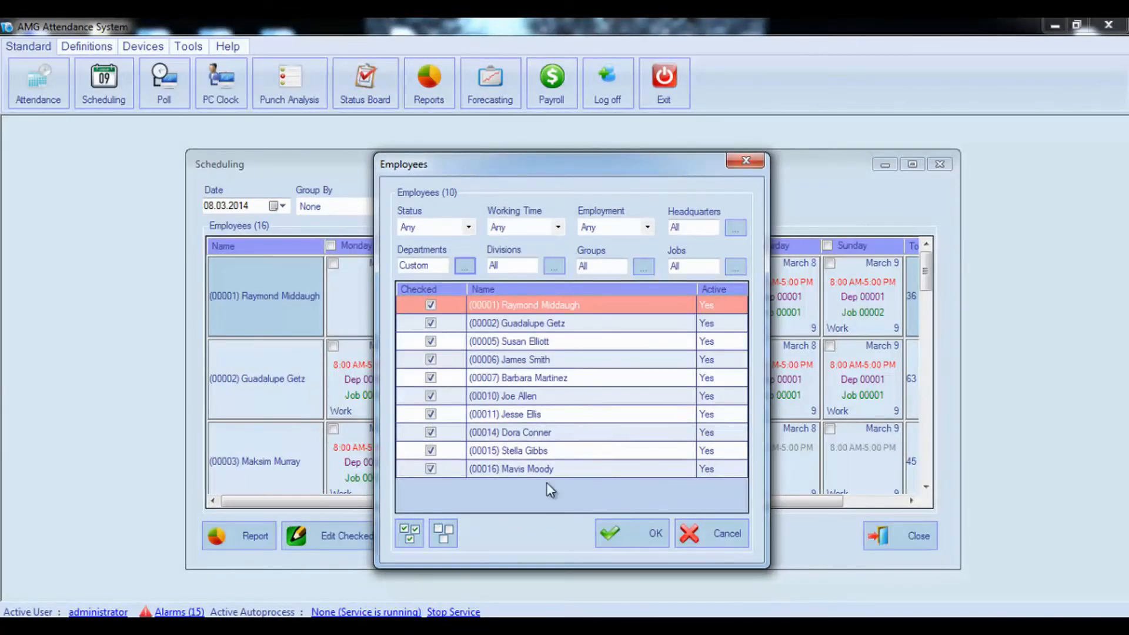
click(626, 533)
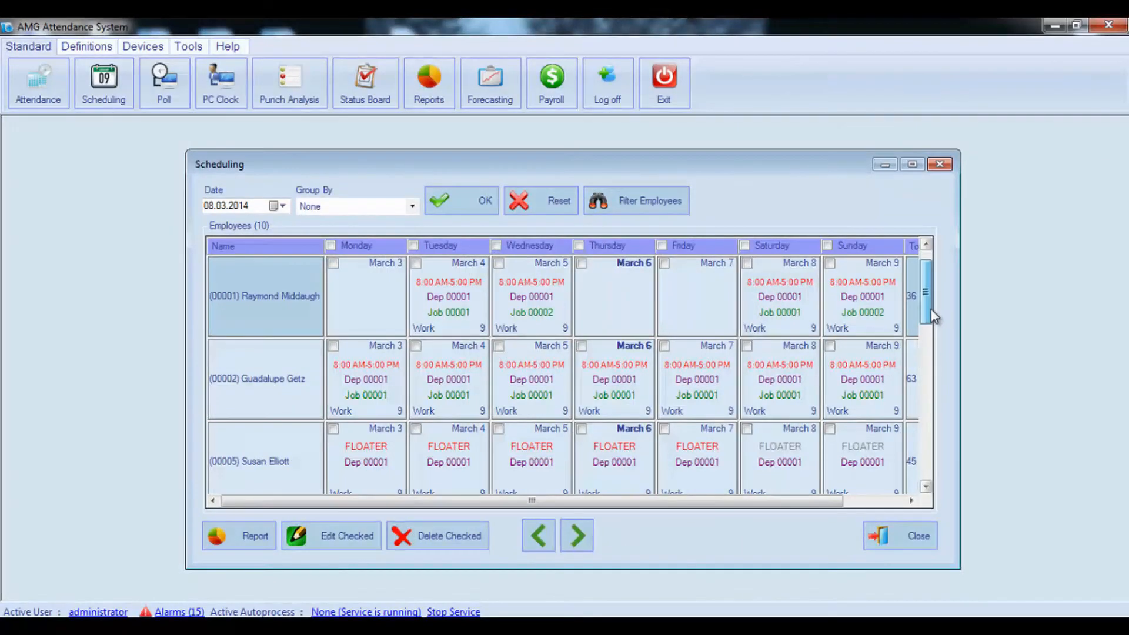
Step: Check the Monday through Friday schedules, March 3–7, for all the filtered employees
drag(930, 309, 899, 328)
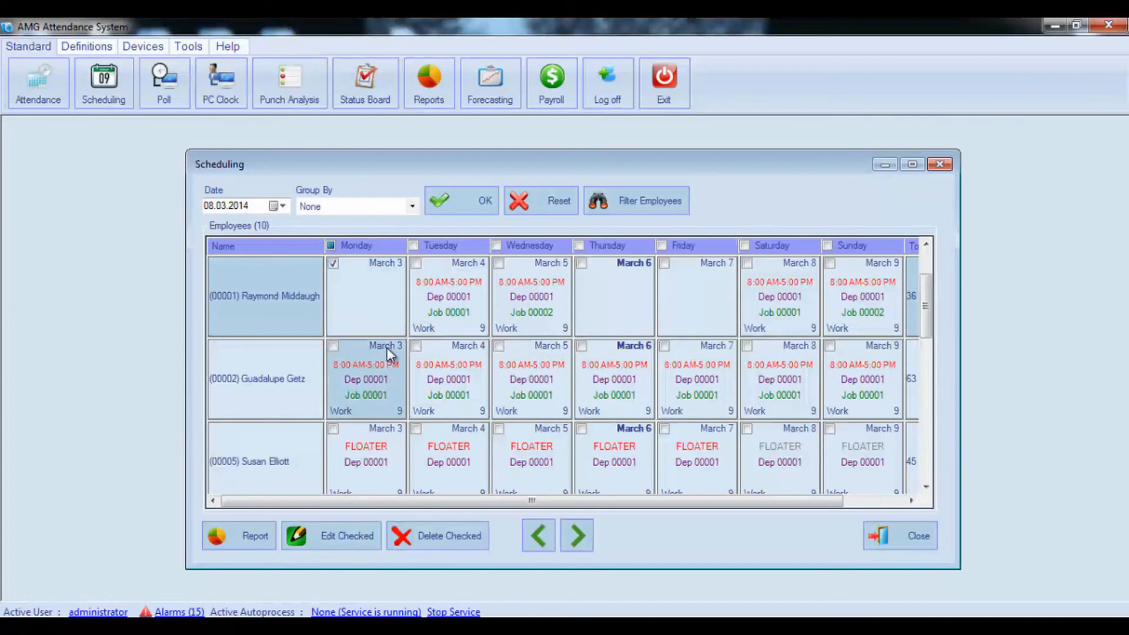
click(416, 346)
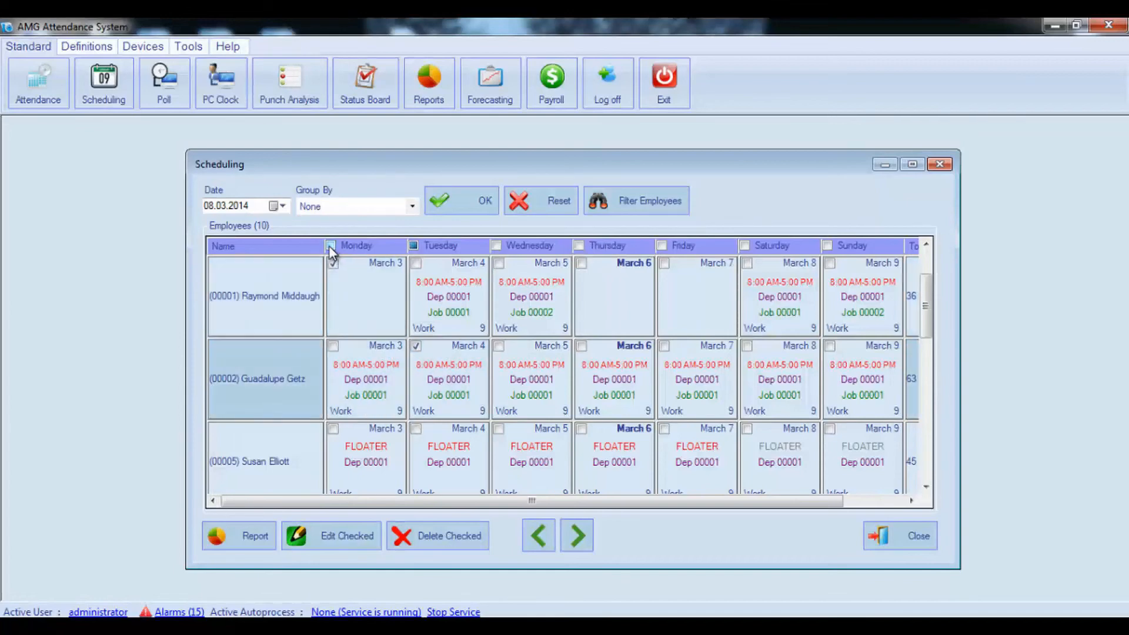
click(414, 246)
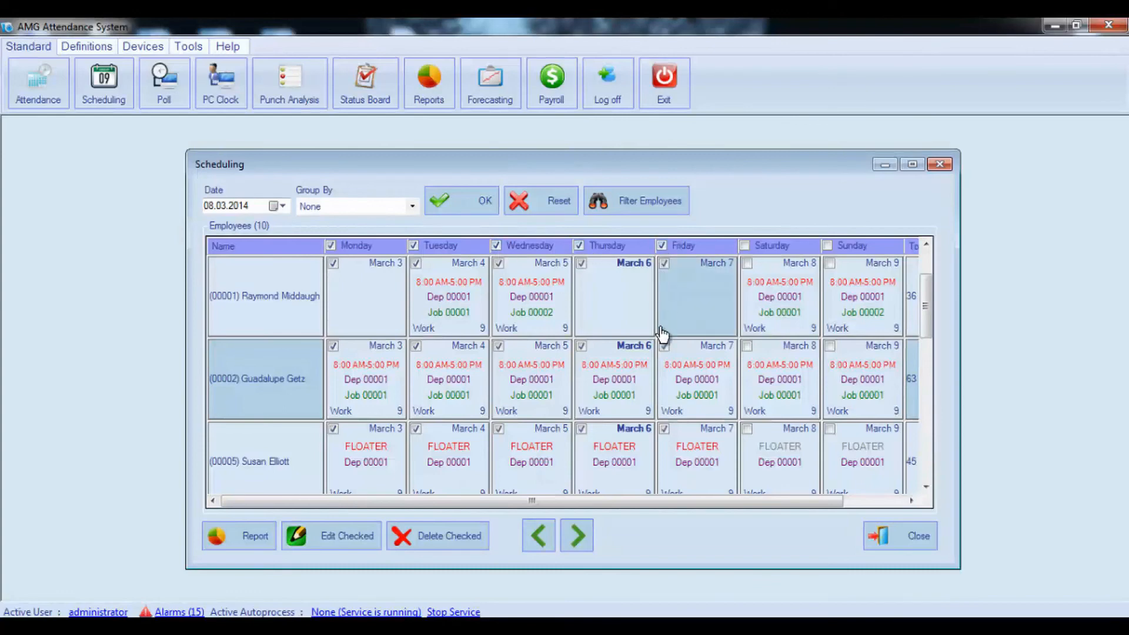
Step: Edit the checked schedules together as Work with shift group 00003 Flexible Shift, department 00001 Management and job 00001 General Manager
drag(923, 310, 926, 283)
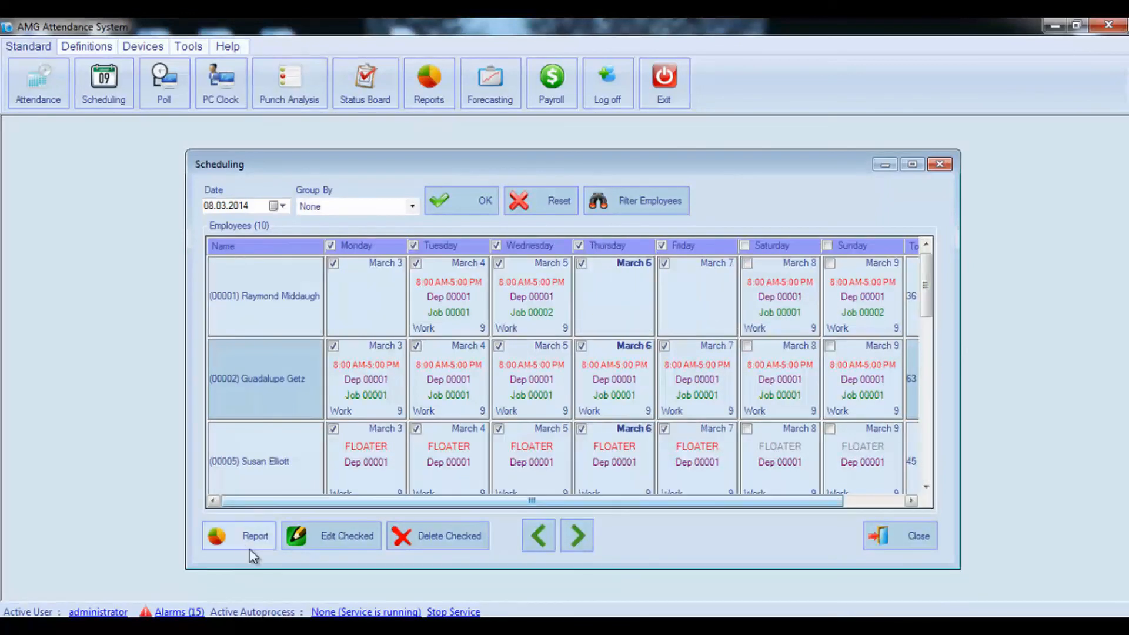
click(335, 538)
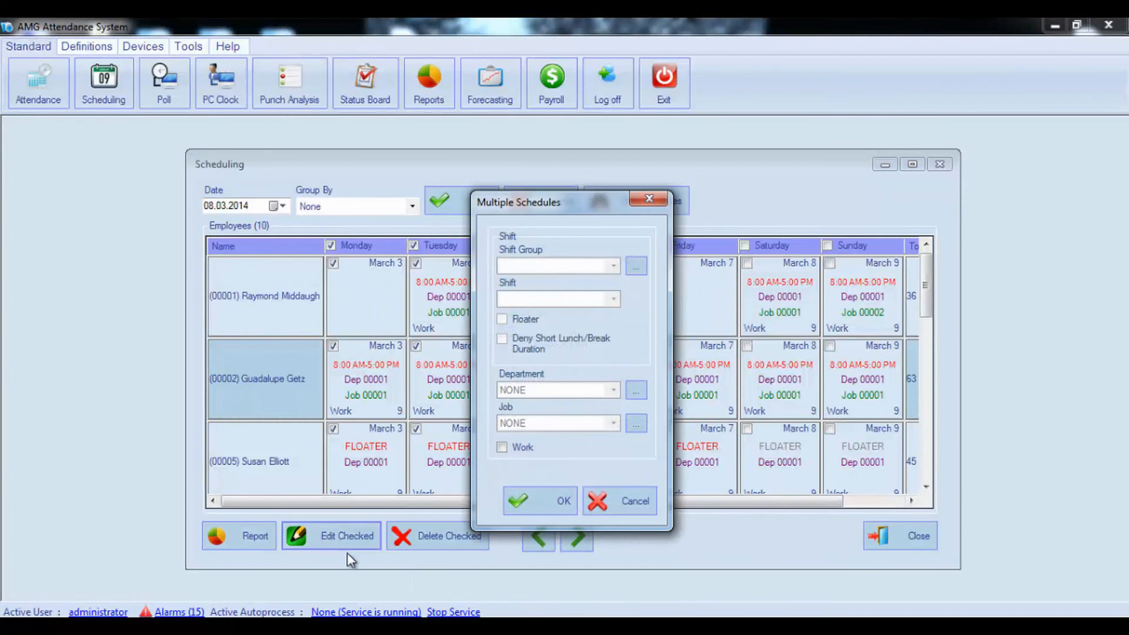
click(502, 447)
click(613, 267)
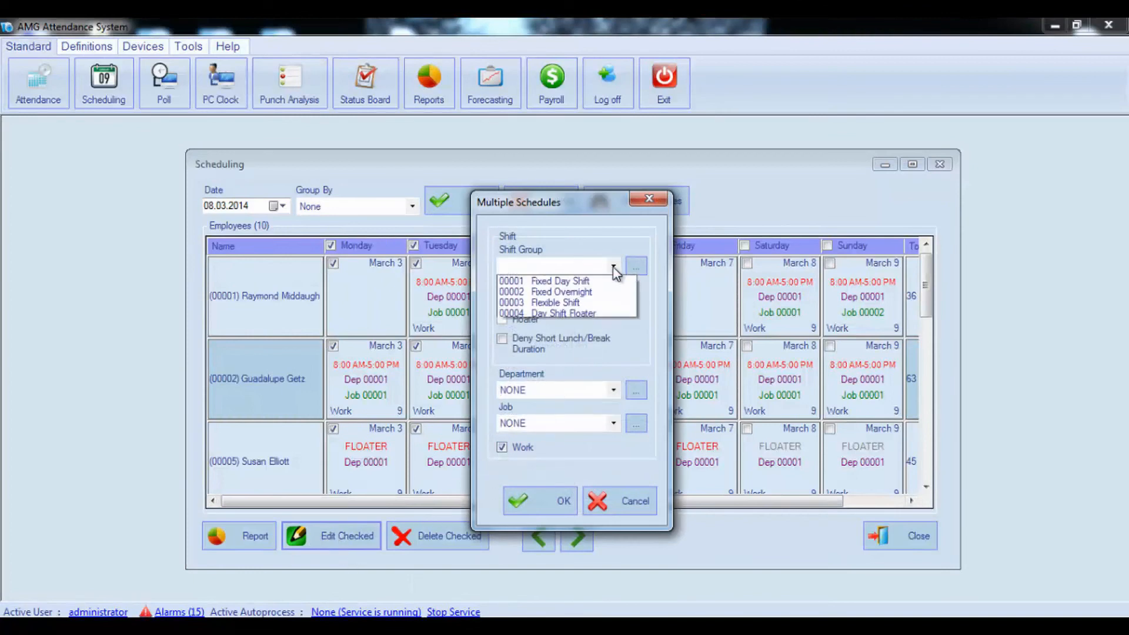
click(587, 306)
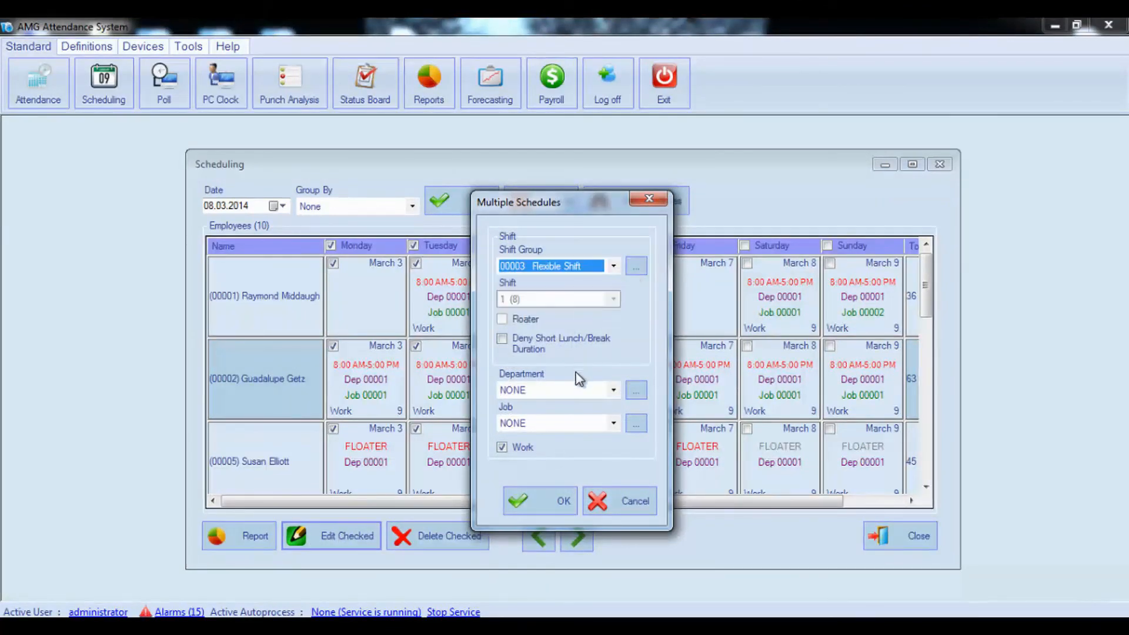
click(611, 391)
click(590, 414)
click(597, 424)
click(562, 449)
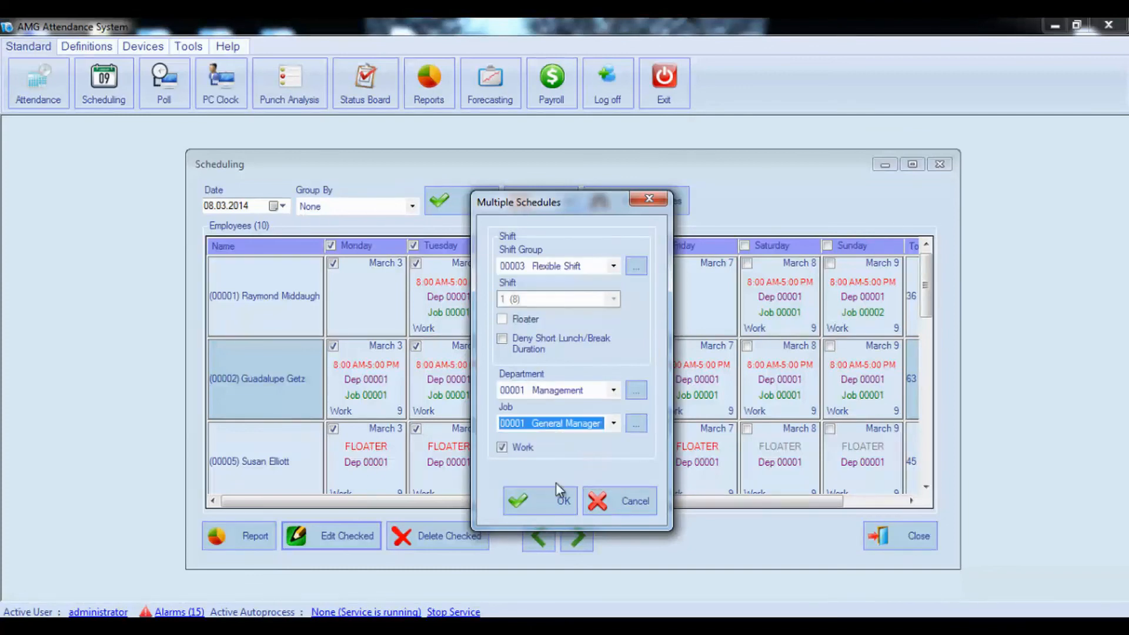
click(532, 501)
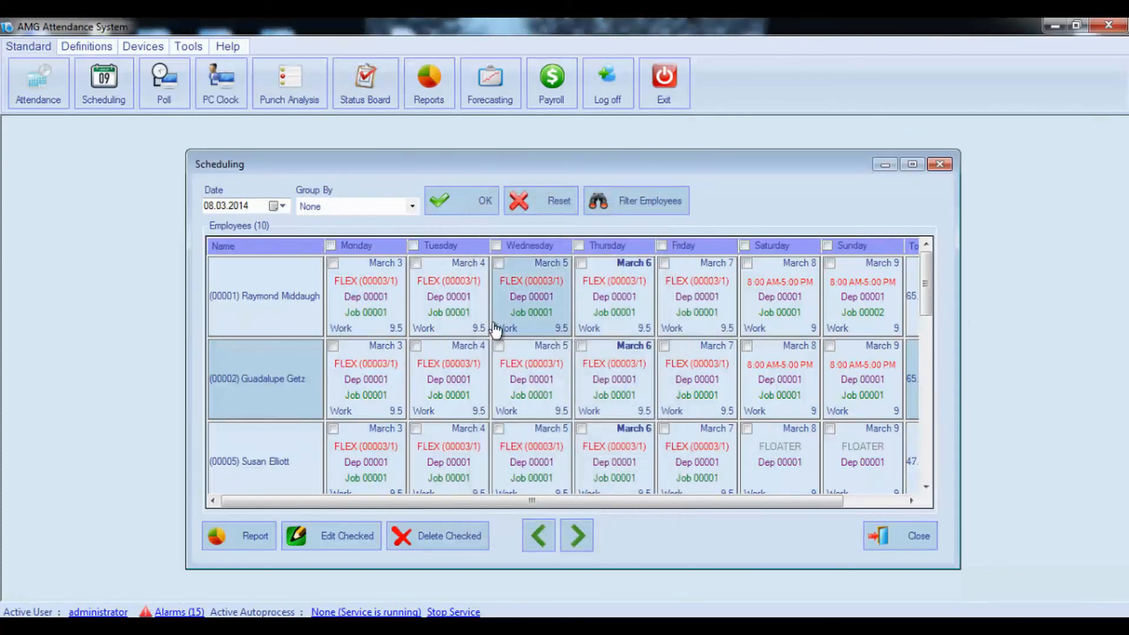
Step: Delete the Monday and Tuesday schedules, March 3 and 4, for all the filtered employees
click(547, 316)
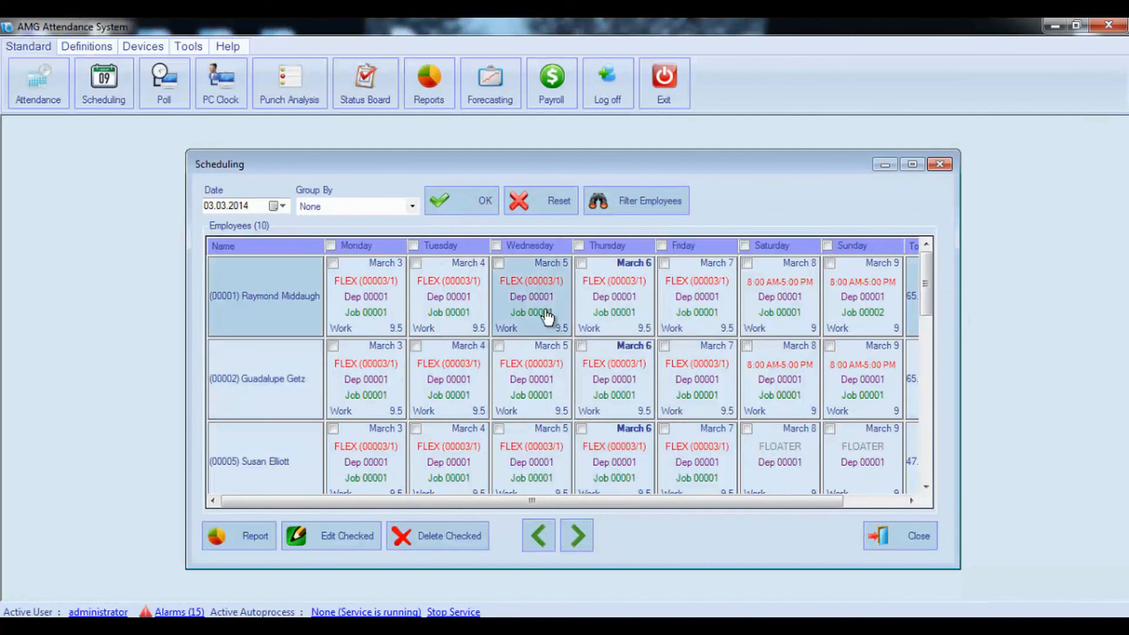
click(415, 246)
click(450, 536)
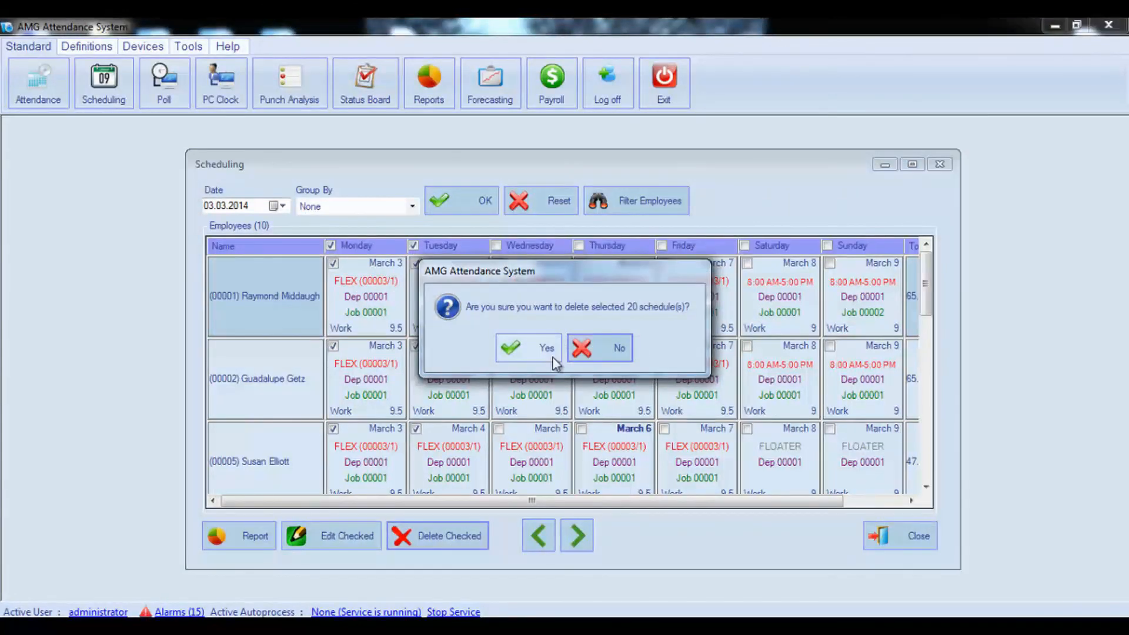
click(529, 348)
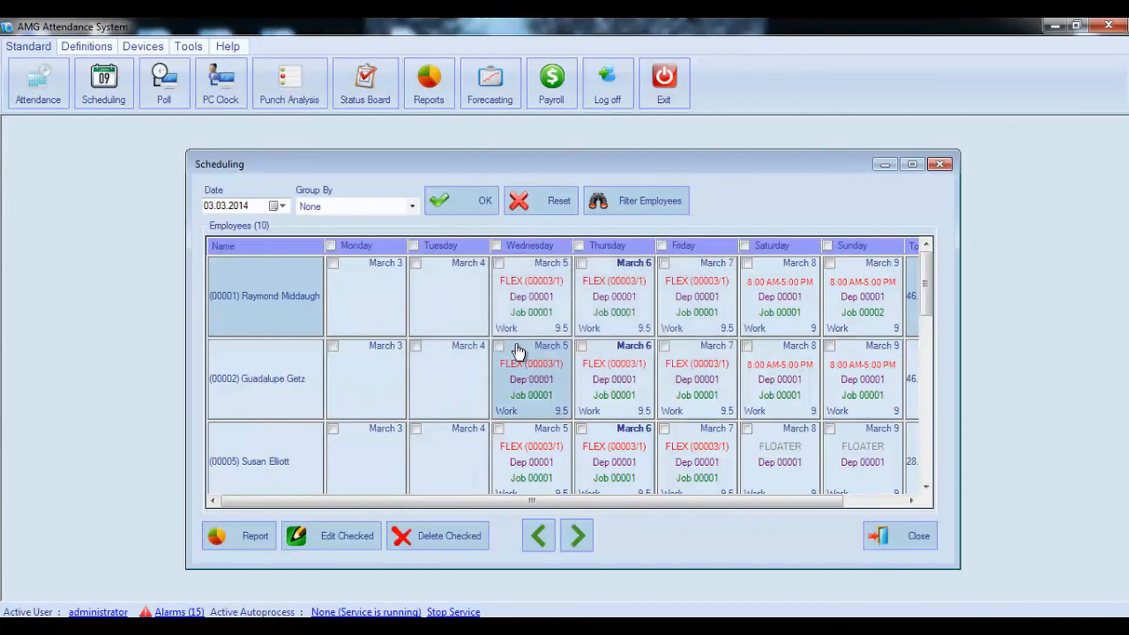